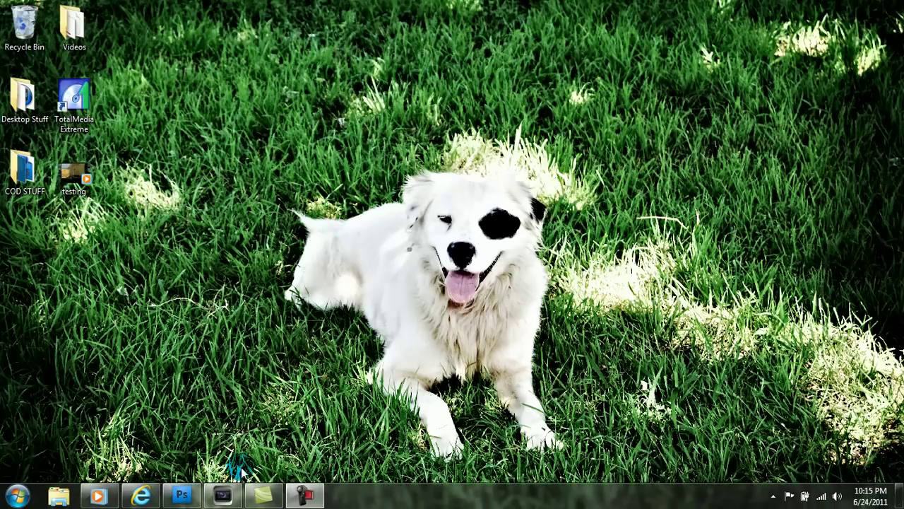
Bring the YouTube channel page back on screen and scroll through it.
{"action": "mouse_move", "coordinate": [240, 505]}
{"action": "left_click", "coordinate": [141, 498]}
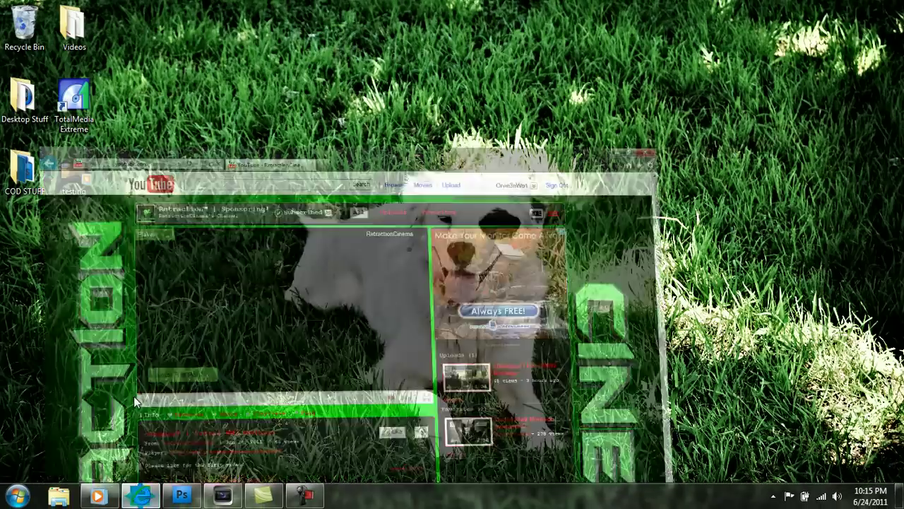
{"action": "scroll", "coordinate": [59, 311], "scroll_direction": "down", "scroll_amount": 3}
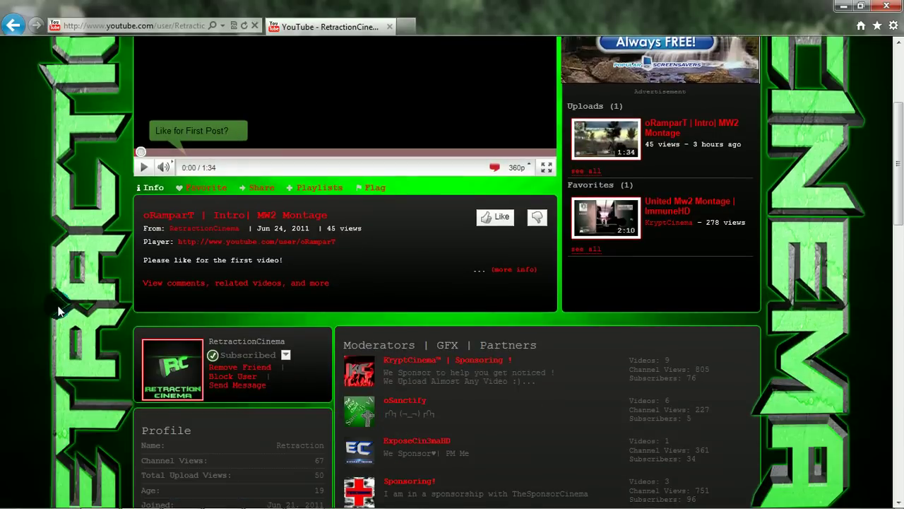
{"action": "scroll", "coordinate": [59, 311], "scroll_direction": "down", "scroll_amount": 5}
{"action": "scroll", "coordinate": [59, 311], "scroll_direction": "up", "scroll_amount": 8}
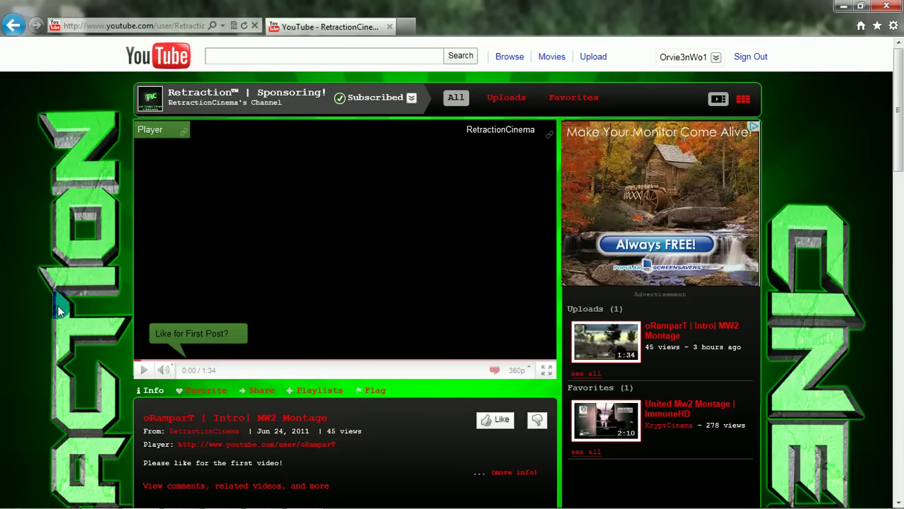
{"action": "scroll", "coordinate": [60, 311], "scroll_direction": "down", "scroll_amount": 5}
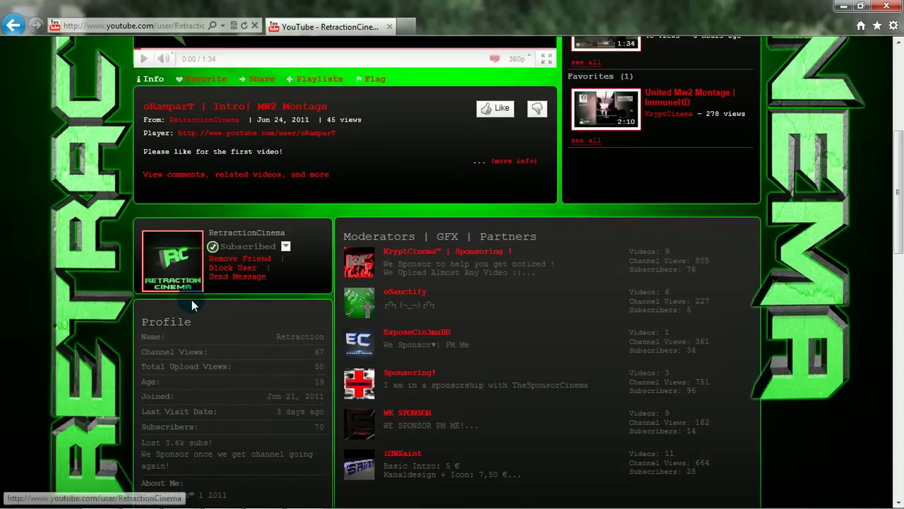
{"action": "scroll", "coordinate": [191, 300], "scroll_direction": "down", "scroll_amount": 2}
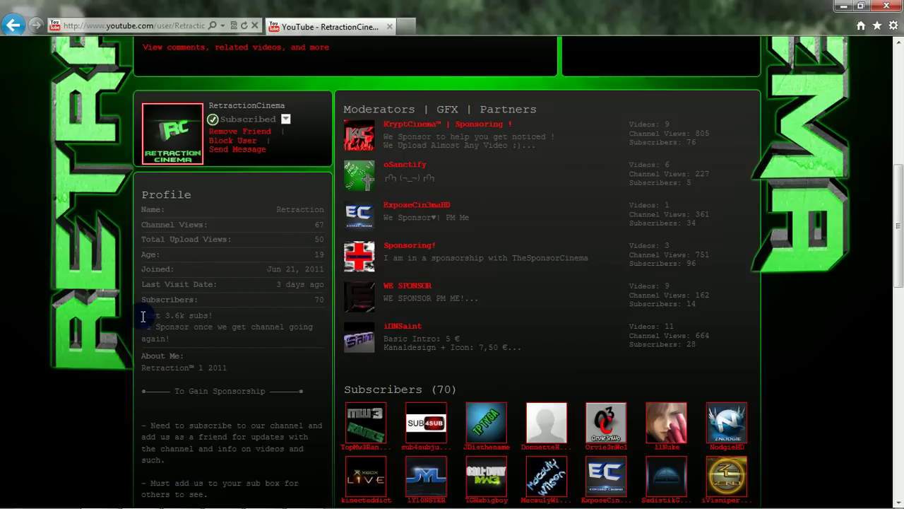
Select and deselect the 'Lost 3.6k subs!' line, then close Internet Explorer.
{"action": "left_click_drag", "start_coordinate": [202, 314], "coordinate": [241, 311]}
{"action": "left_click", "coordinate": [186, 311]}
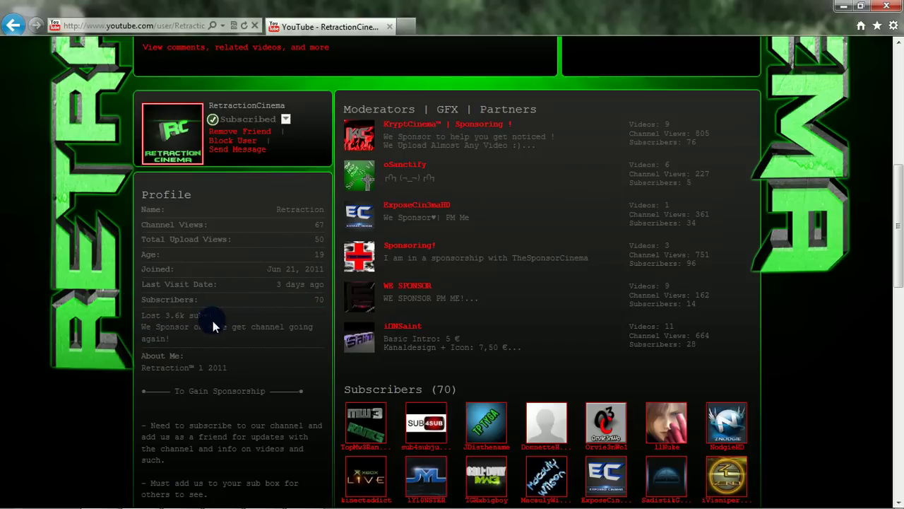
{"action": "scroll", "coordinate": [183, 279], "scroll_direction": "up", "scroll_amount": 7}
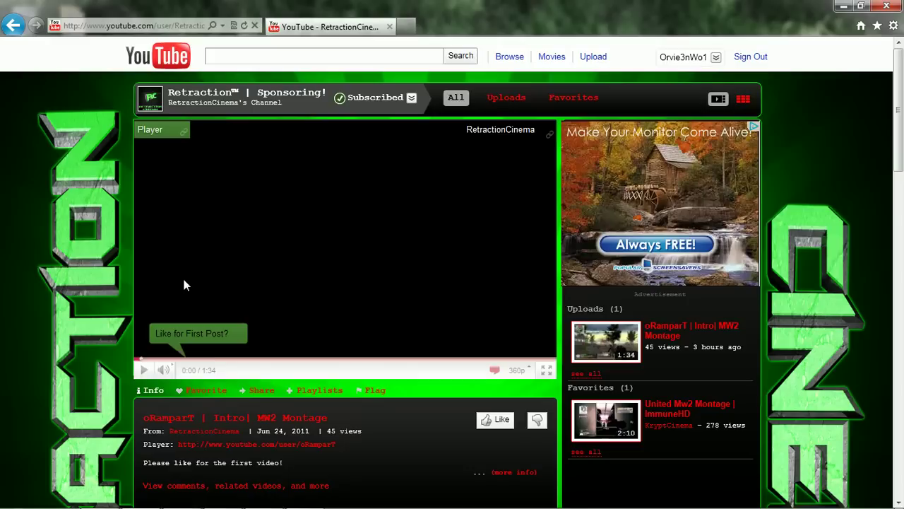
{"action": "left_click", "coordinate": [885, 5]}
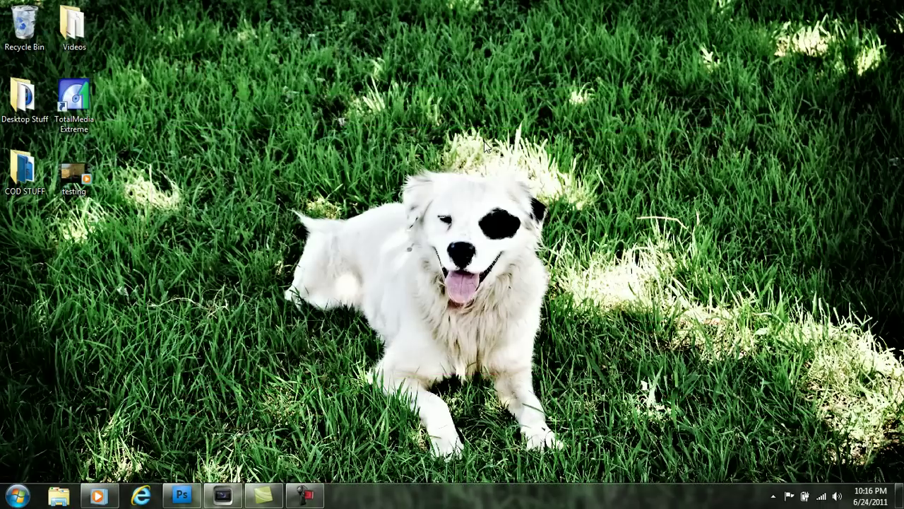
{"action": "left_click", "coordinate": [116, 496]}
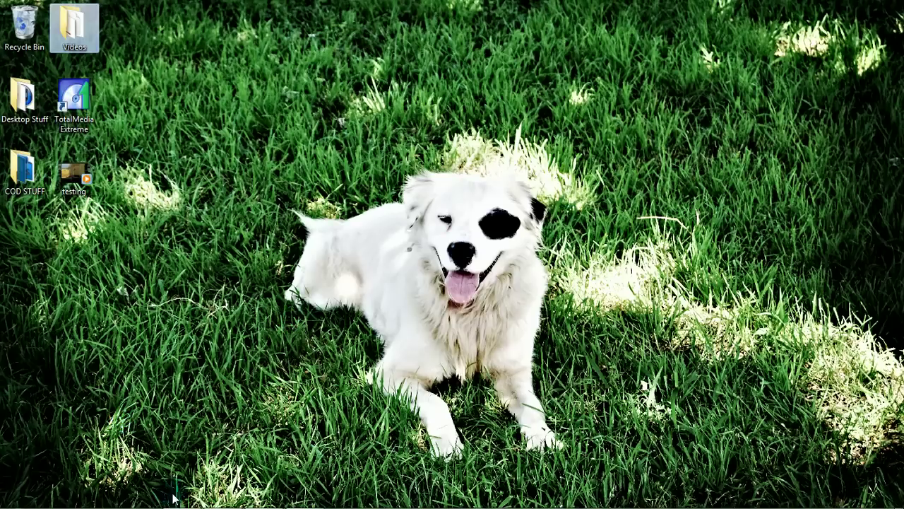
Switch to NewTemplate.psd and expand the Shapes group, scrolling its layers before collapsing it.
{"action": "mouse_move", "coordinate": [226, 500]}
{"action": "left_click", "coordinate": [181, 498]}
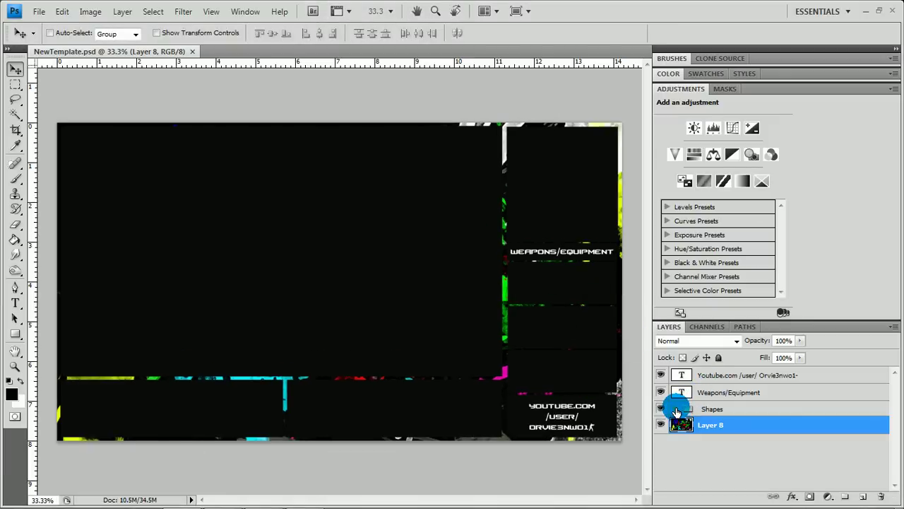
{"action": "left_click", "coordinate": [676, 409]}
{"action": "left_click", "coordinate": [676, 409]}
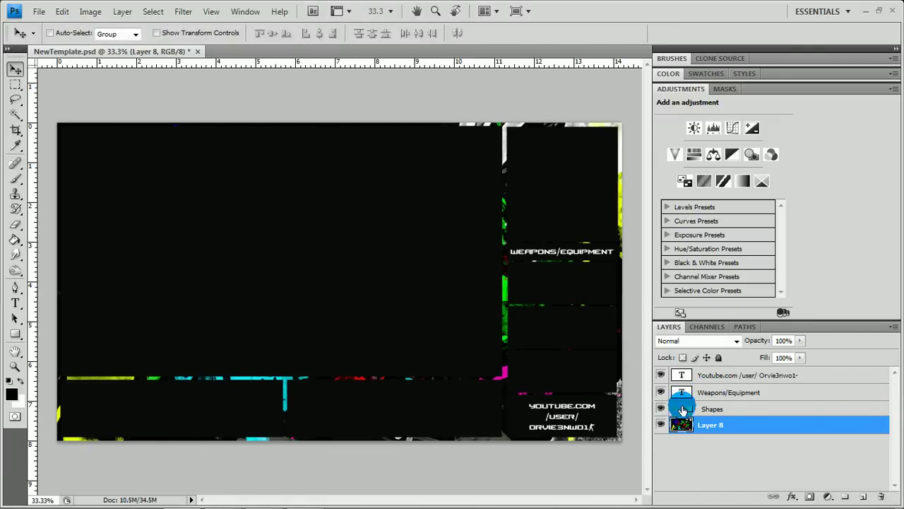
{"action": "left_click", "coordinate": [676, 409]}
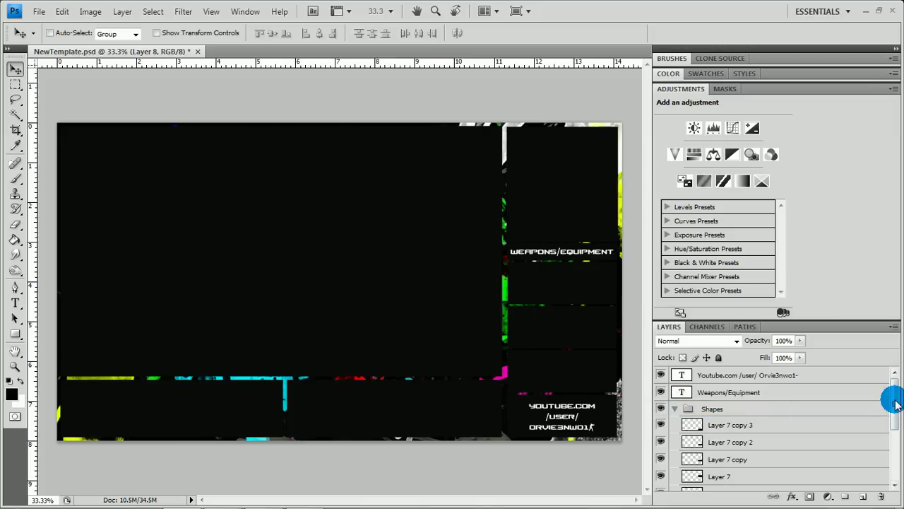
{"action": "scroll", "coordinate": [894, 399], "scroll_direction": "down", "scroll_amount": 2}
{"action": "scroll", "coordinate": [896, 400], "scroll_direction": "up", "scroll_amount": 2}
{"action": "scroll", "coordinate": [895, 382], "scroll_direction": "down", "scroll_amount": 4}
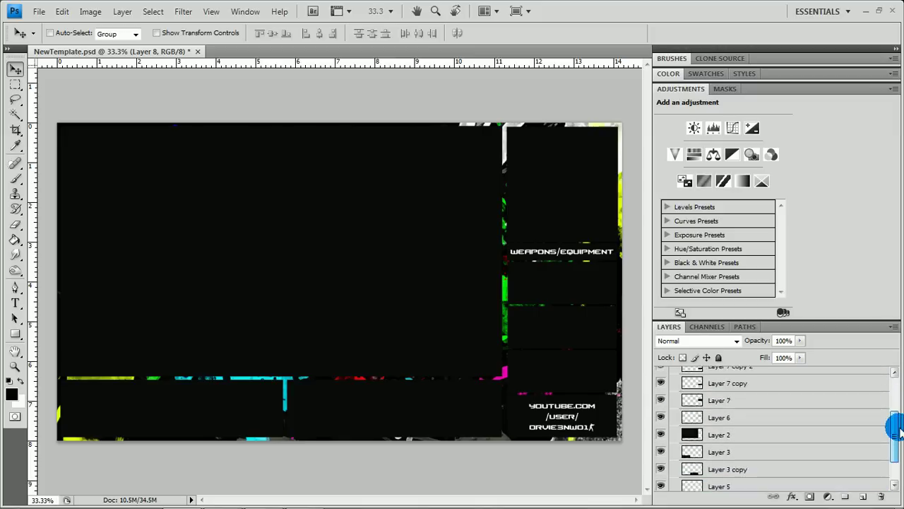
{"action": "scroll", "coordinate": [893, 367], "scroll_direction": "up", "scroll_amount": 4}
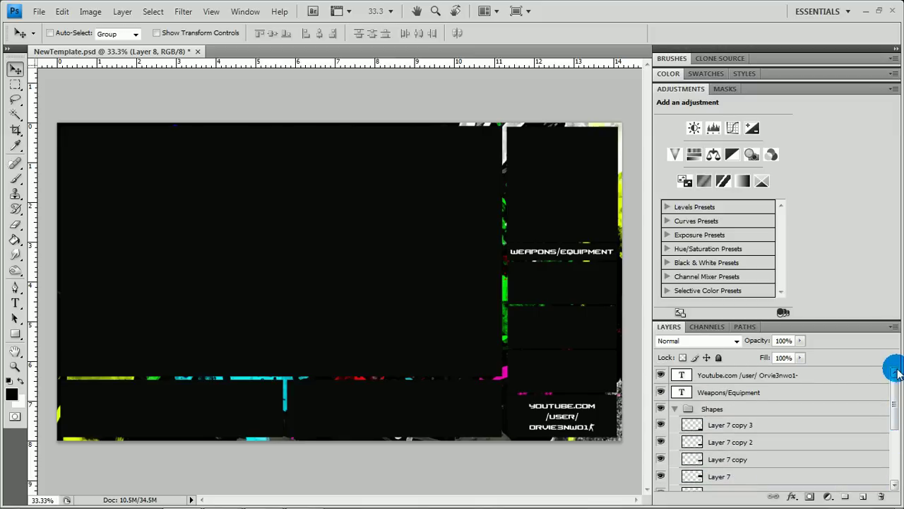
{"action": "left_click", "coordinate": [676, 409]}
Create a new transparent document 1280 pixels wide by 720 pixels high via File > New.
{"action": "left_click", "coordinate": [38, 12]}
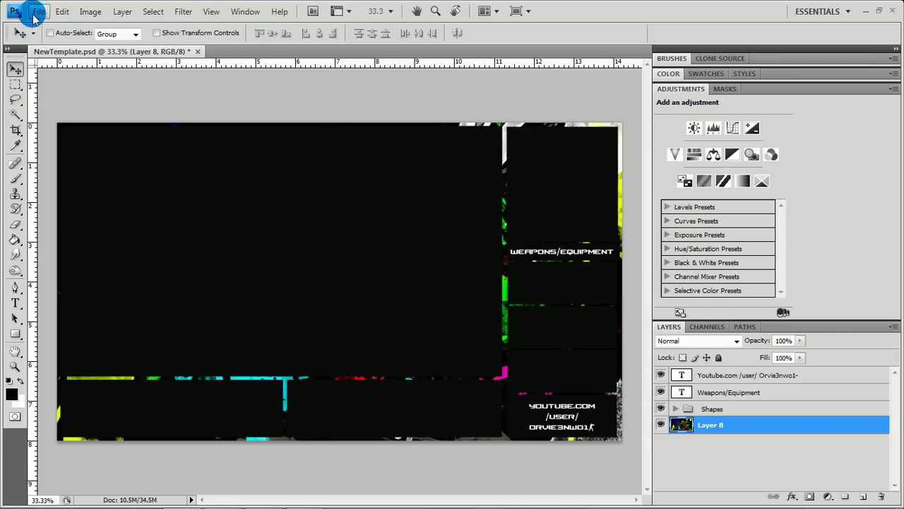
{"action": "left_click", "coordinate": [50, 15]}
{"action": "left_click", "coordinate": [39, 12]}
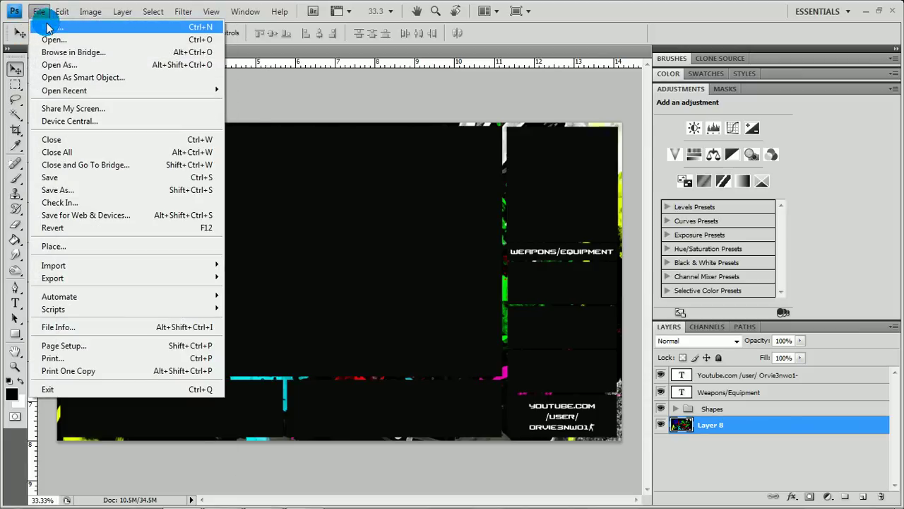
{"action": "left_click", "coordinate": [58, 28]}
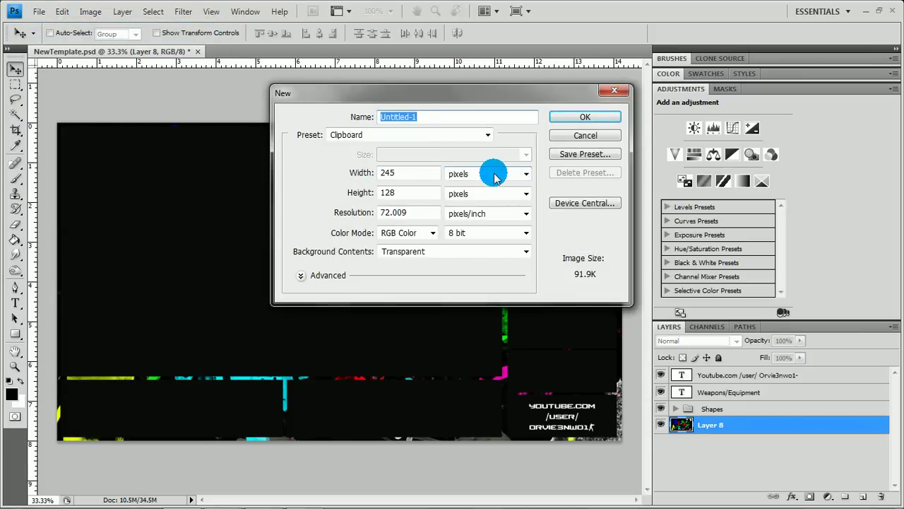
{"action": "left_click", "coordinate": [414, 178]}
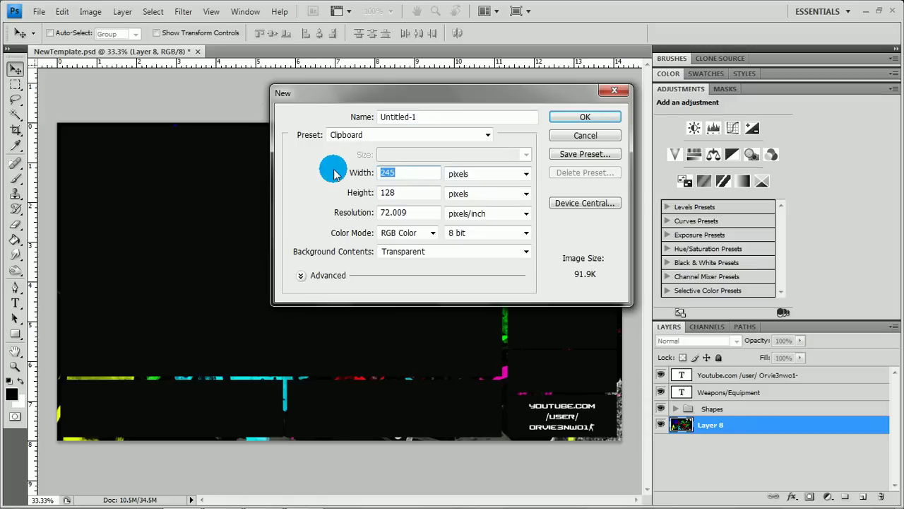
{"action": "type", "text": "1280"}
{"action": "double_click", "coordinate": [405, 192]}
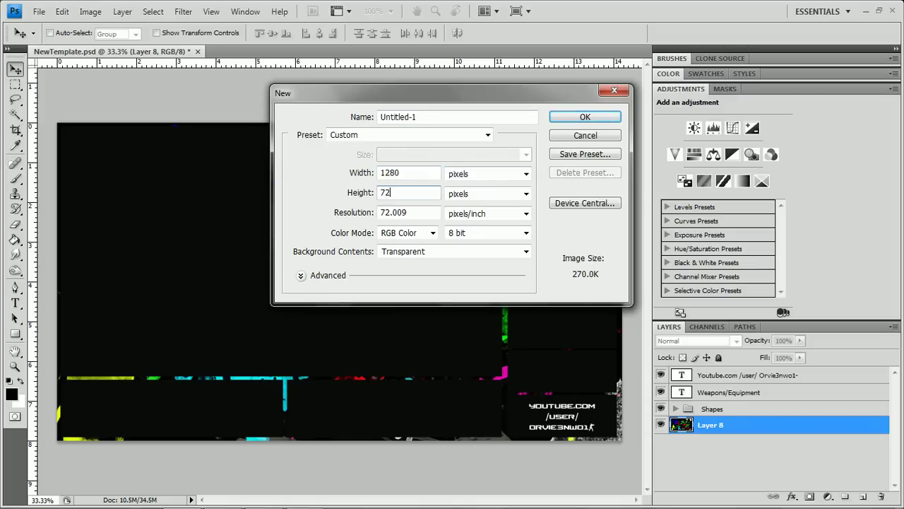
{"action": "left_click", "coordinate": [580, 117]}
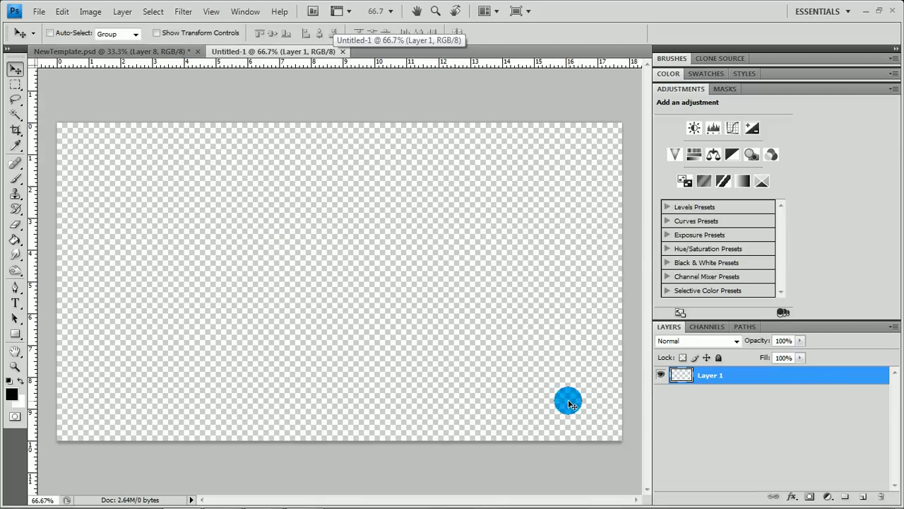
{"action": "mouse_move", "coordinate": [200, 506]}
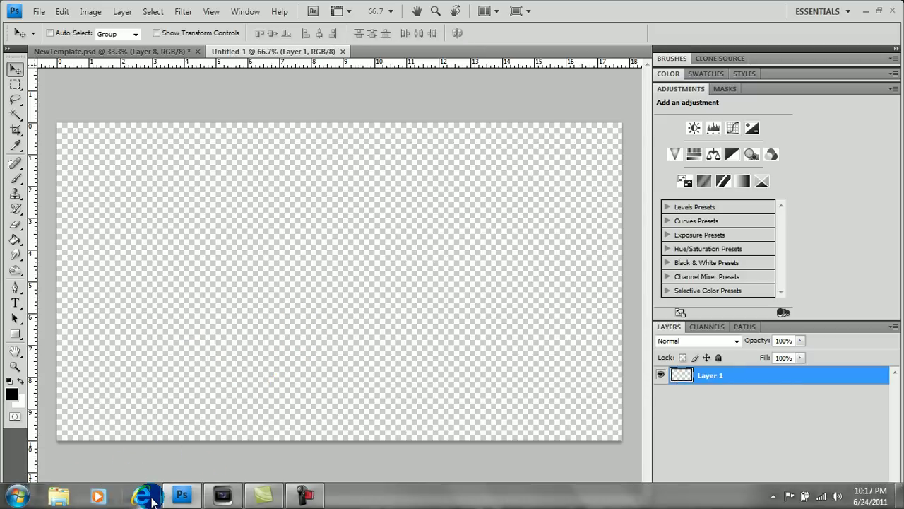
Open Internet Explorer, go to google.com, and search for 'wallpaper abyss'.
{"action": "left_click", "coordinate": [152, 496]}
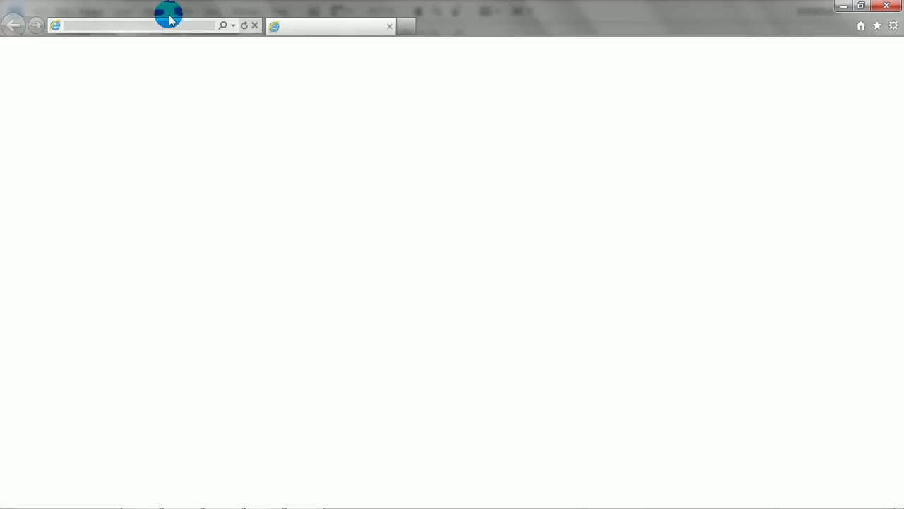
{"action": "left_click", "coordinate": [149, 26]}
{"action": "type", "text": "google.com/"}
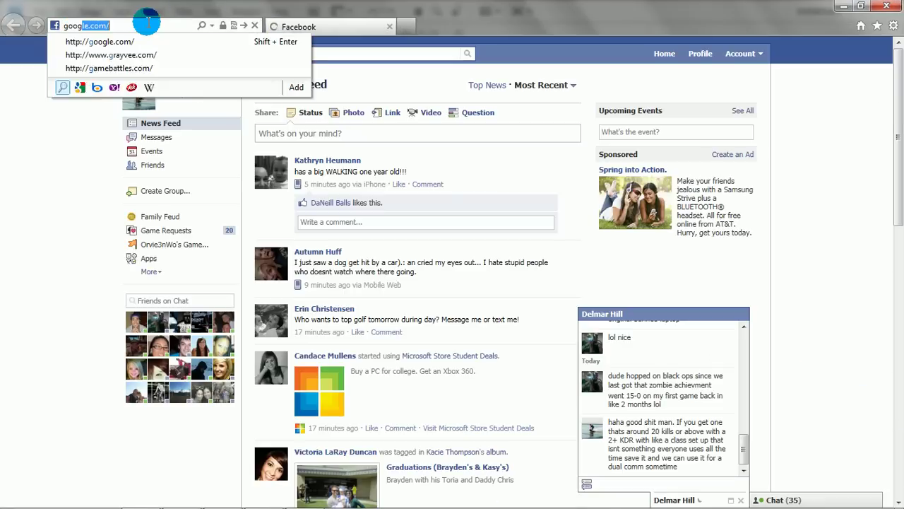
{"action": "key", "text": "Down"}
{"action": "key", "text": "Return"}
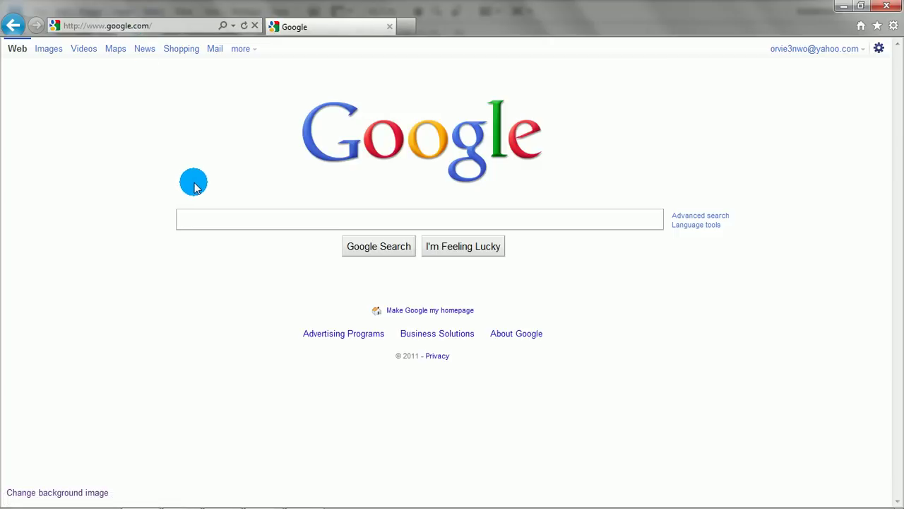
{"action": "type", "text": "wall"}
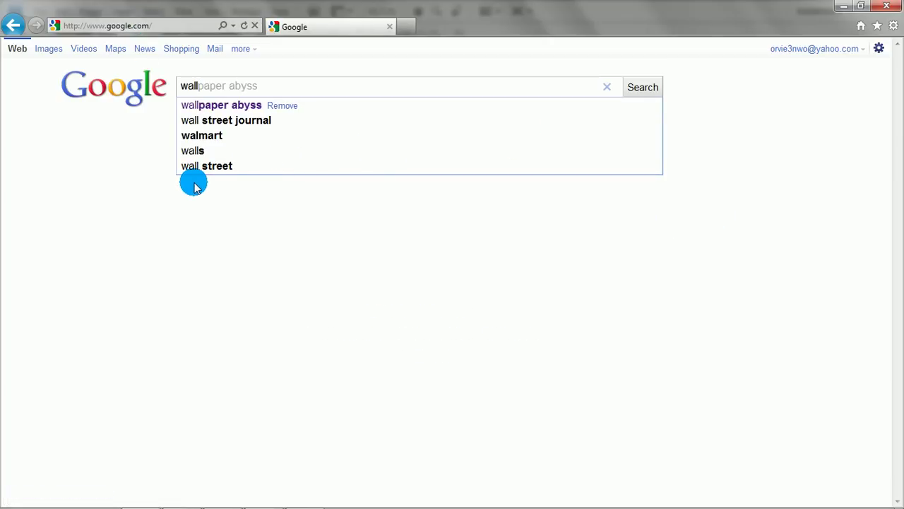
{"action": "key", "text": "Tab"}
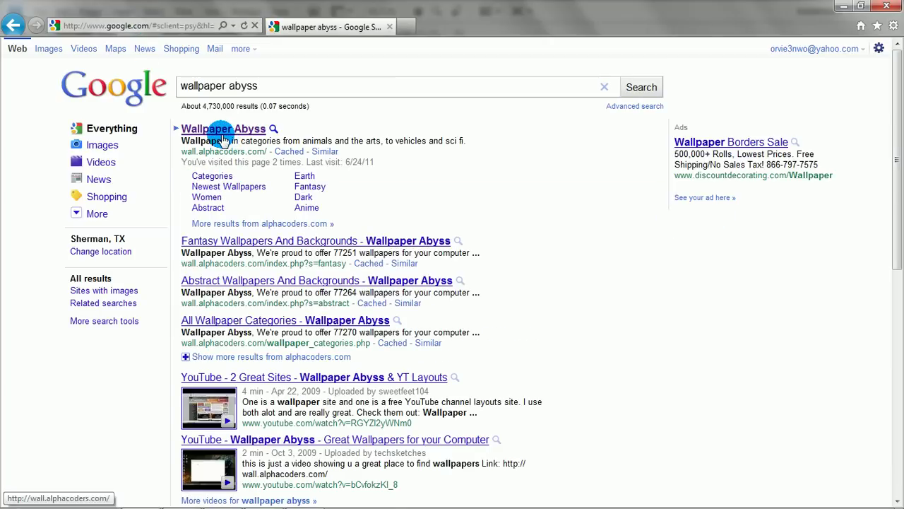
Open the Wallpaper Abyss site from the results and browse its Sort By category menu.
{"action": "left_click", "coordinate": [222, 135]}
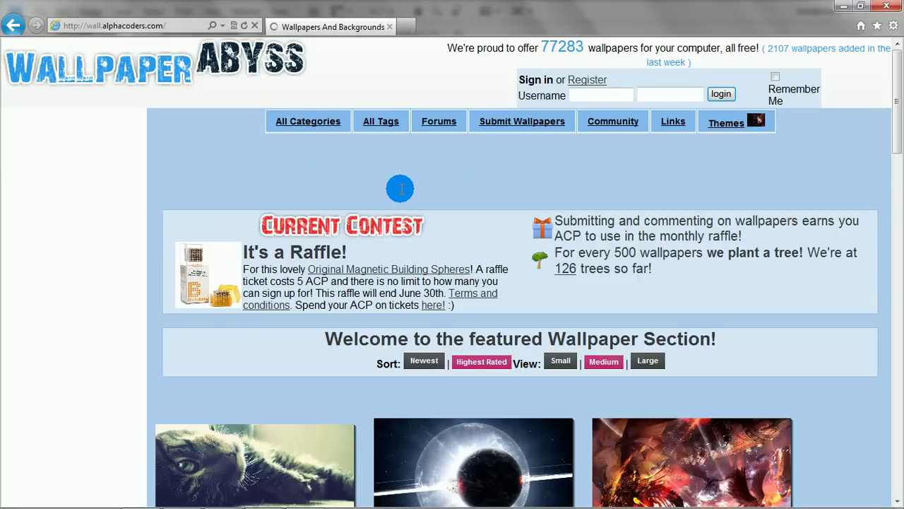
{"action": "scroll", "coordinate": [401, 188], "scroll_direction": "down", "scroll_amount": 6}
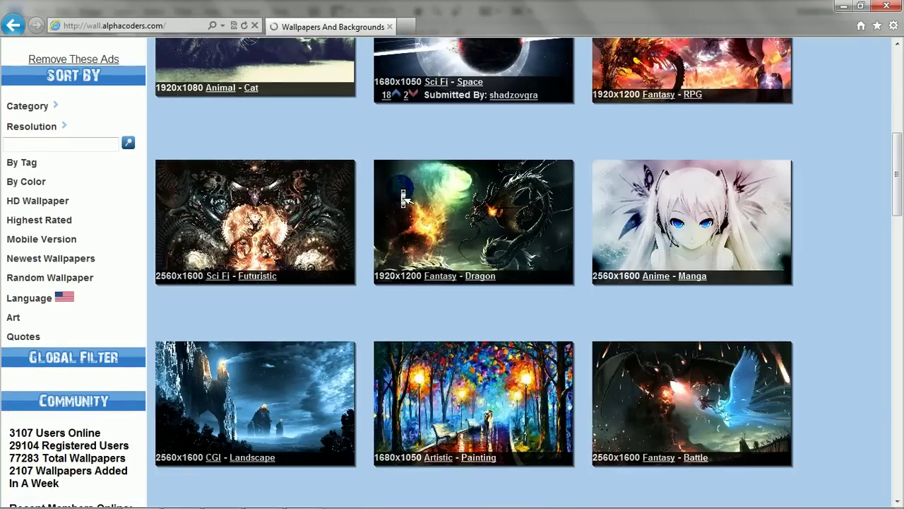
{"action": "scroll", "coordinate": [404, 200], "scroll_direction": "down", "scroll_amount": 3}
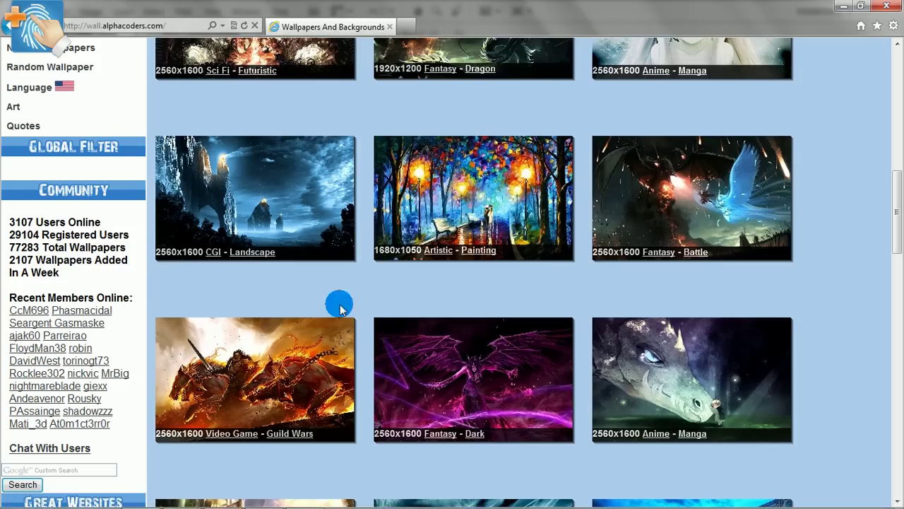
{"action": "scroll", "coordinate": [323, 307], "scroll_direction": "up", "scroll_amount": 4}
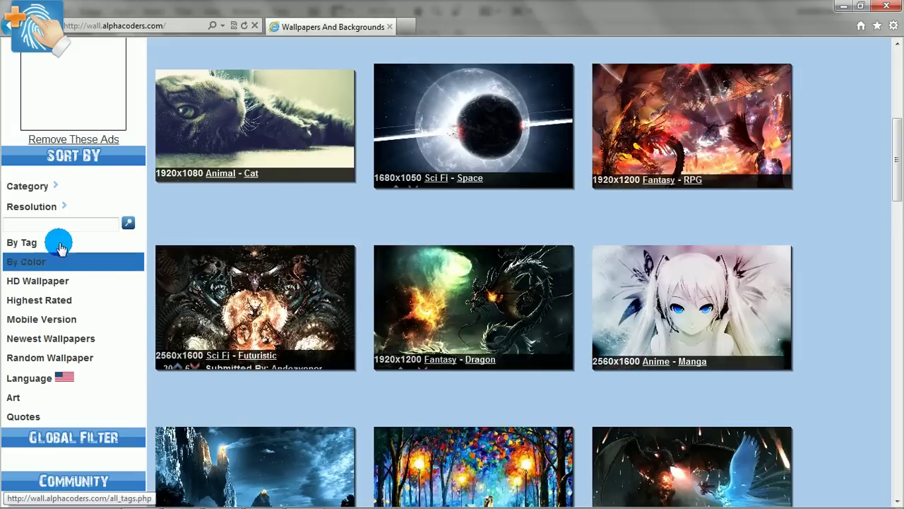
{"action": "mouse_move", "coordinate": [55, 189]}
{"action": "mouse_move", "coordinate": [57, 207]}
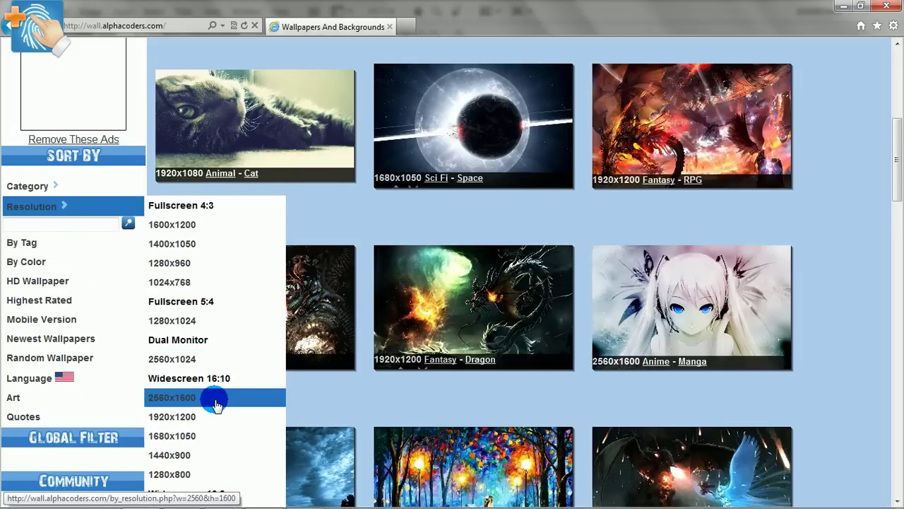
{"action": "mouse_move", "coordinate": [97, 189]}
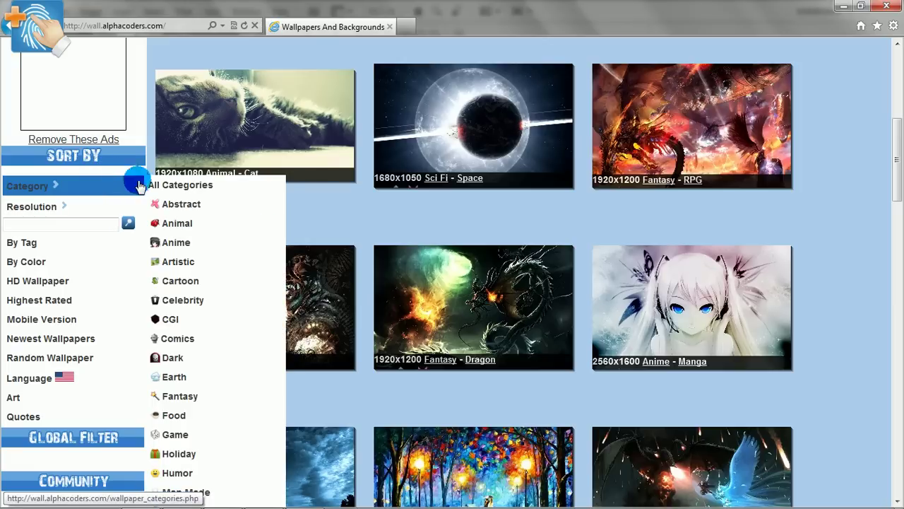
{"action": "scroll", "coordinate": [203, 360], "scroll_direction": "down", "scroll_amount": 3}
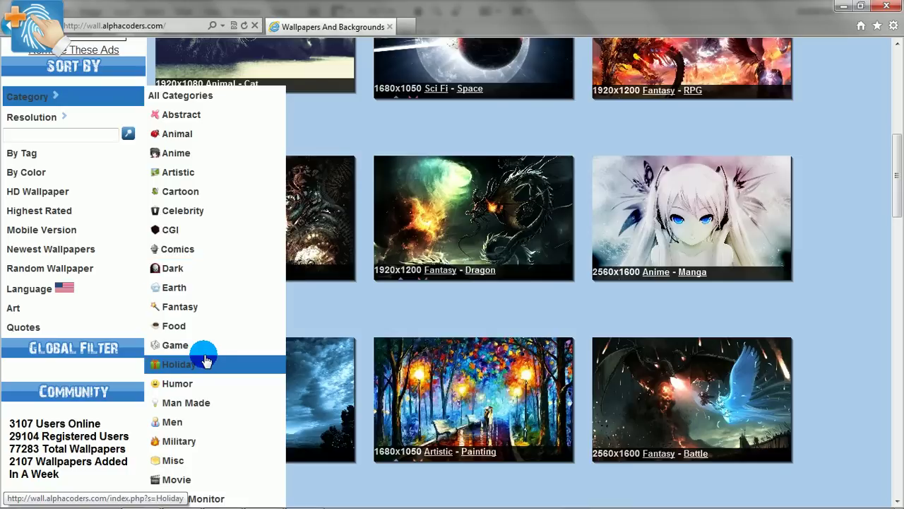
{"action": "scroll", "coordinate": [202, 360], "scroll_direction": "down", "scroll_amount": 3}
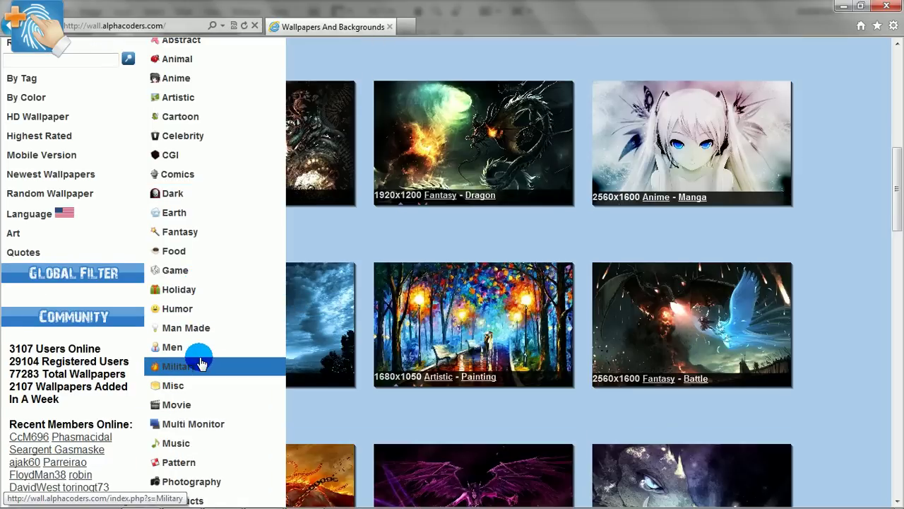
Open the Pattern category, scroll its thumbnails, then close the browser.
{"action": "left_click", "coordinate": [189, 461]}
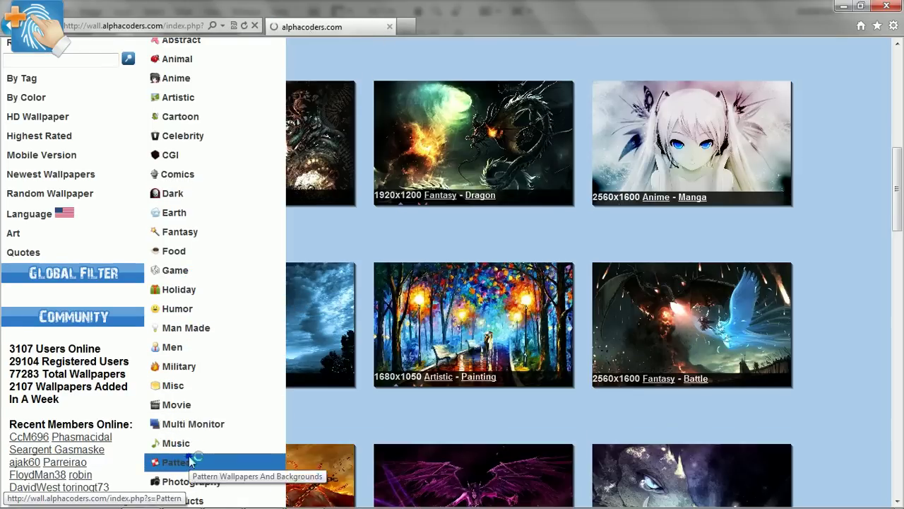
{"action": "scroll", "coordinate": [495, 272], "scroll_direction": "down", "scroll_amount": 6}
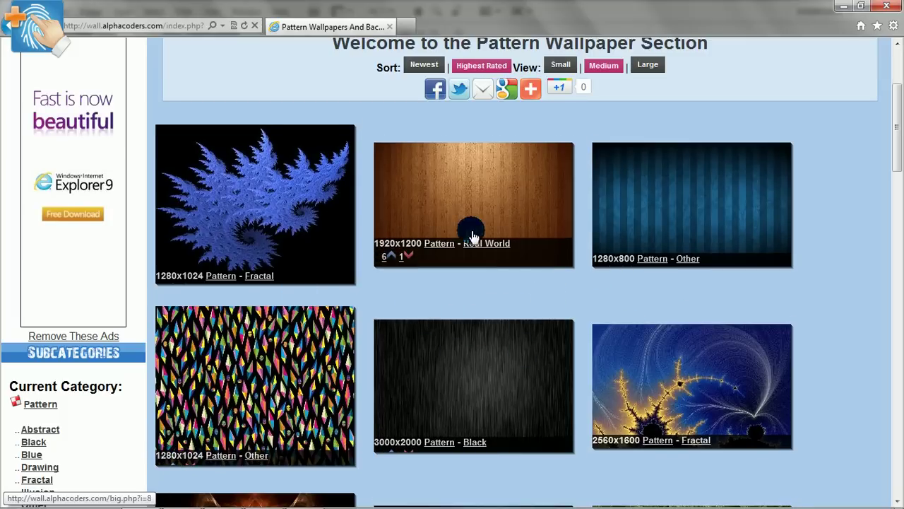
{"action": "scroll", "coordinate": [369, 443], "scroll_direction": "down", "scroll_amount": 4}
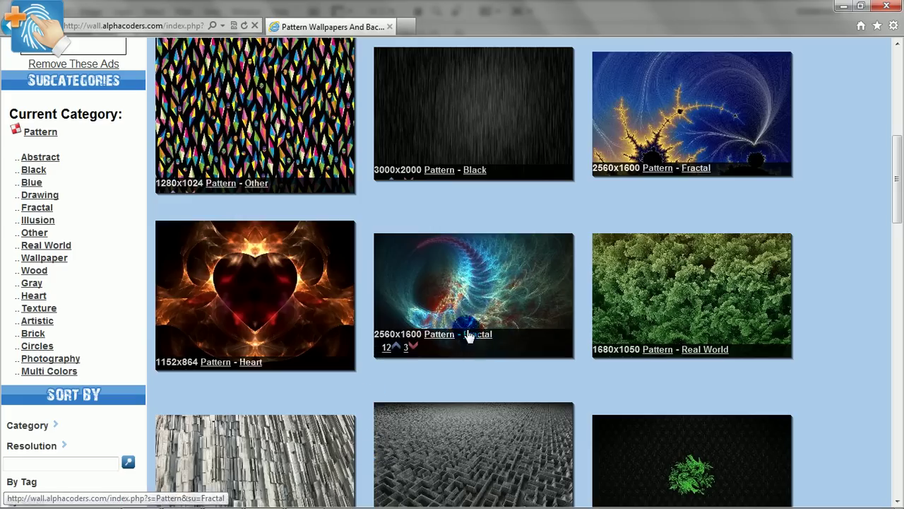
{"action": "left_click", "coordinate": [886, 7]}
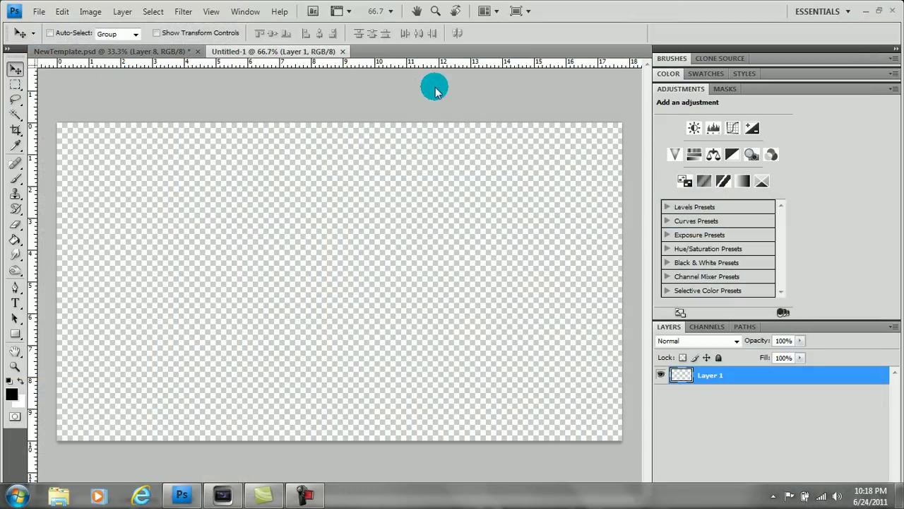
Open Paint.jpg from Libraries > Pictures > BackGround and select the entire image.
{"action": "double_click", "coordinate": [408, 86]}
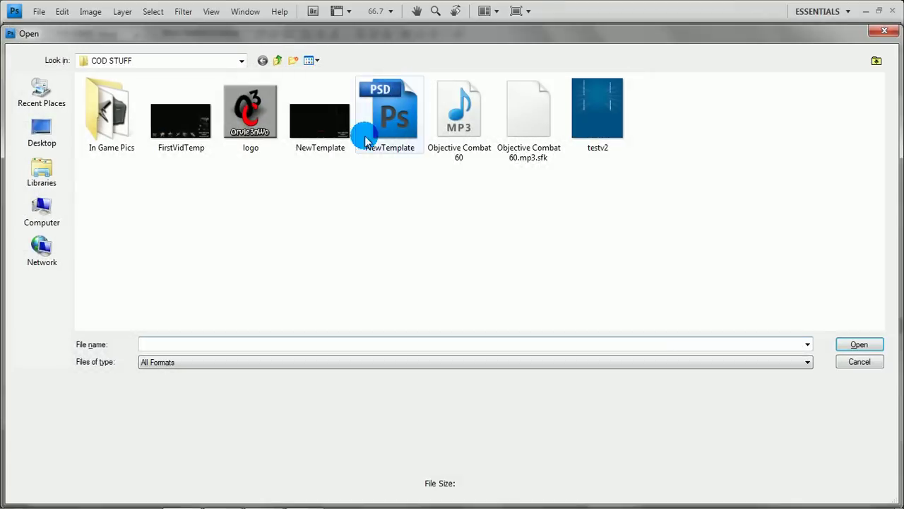
{"action": "left_click", "coordinate": [36, 168]}
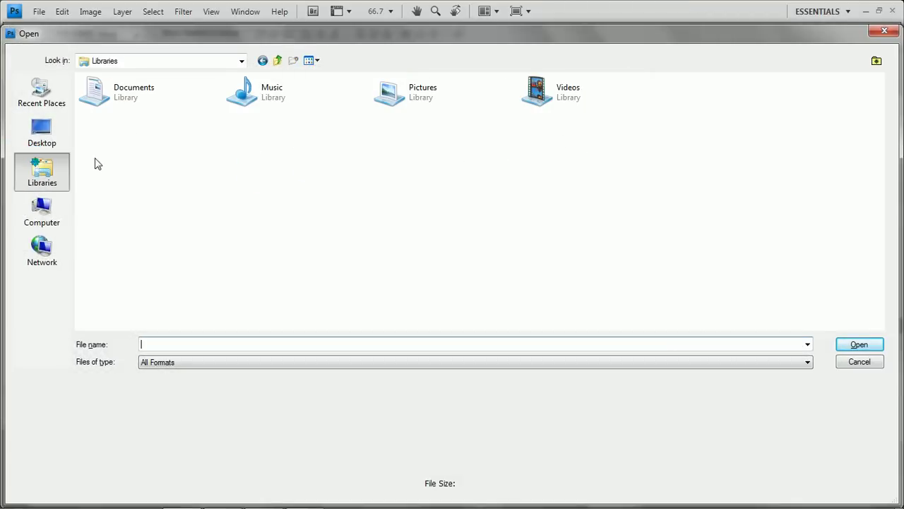
{"action": "double_click", "coordinate": [393, 89]}
{"action": "key", "text": "ctrl+a"}
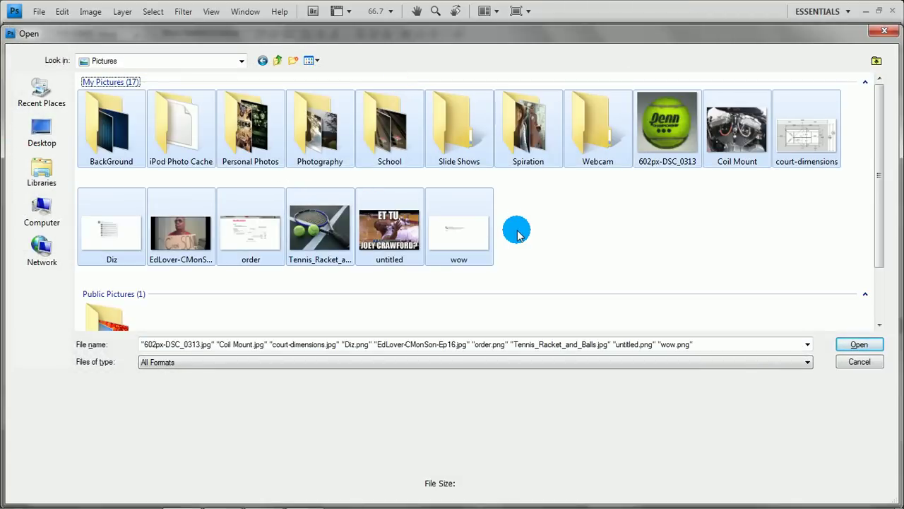
{"action": "left_click", "coordinate": [516, 230]}
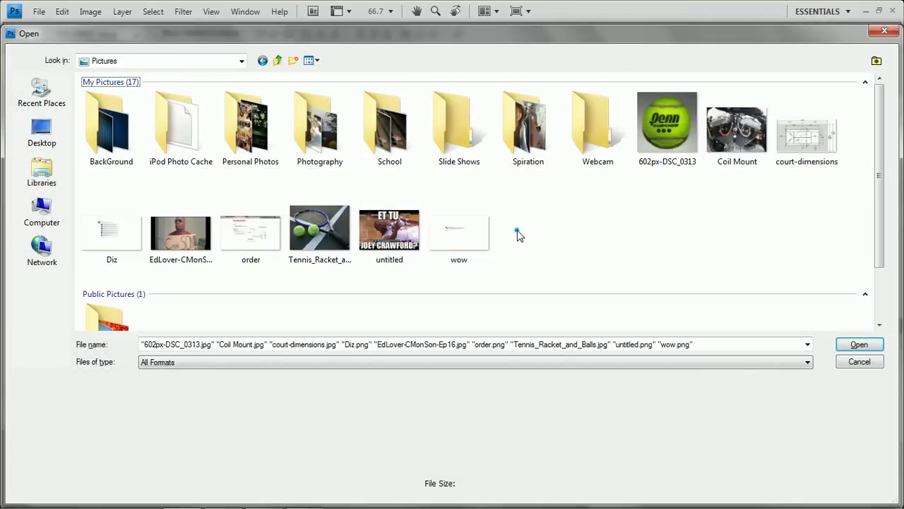
{"action": "double_click", "coordinate": [84, 141]}
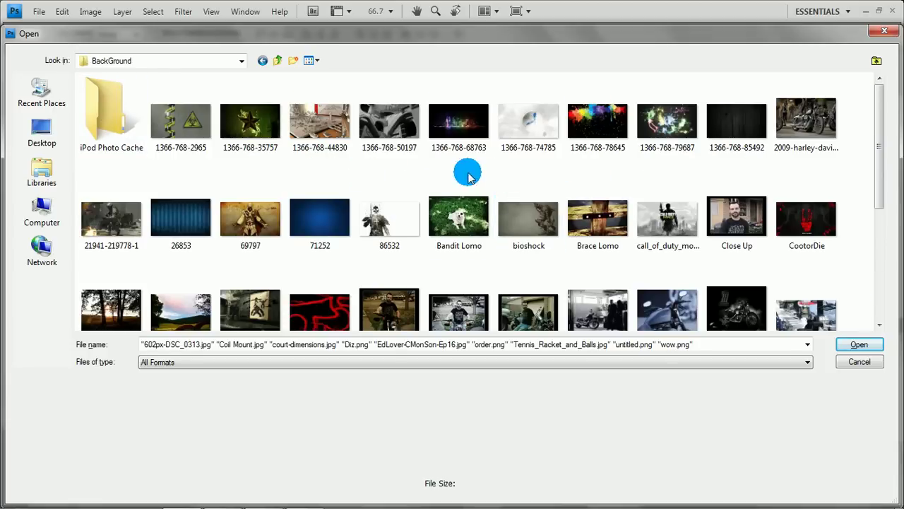
{"action": "scroll", "coordinate": [426, 147], "scroll_direction": "down", "scroll_amount": 5}
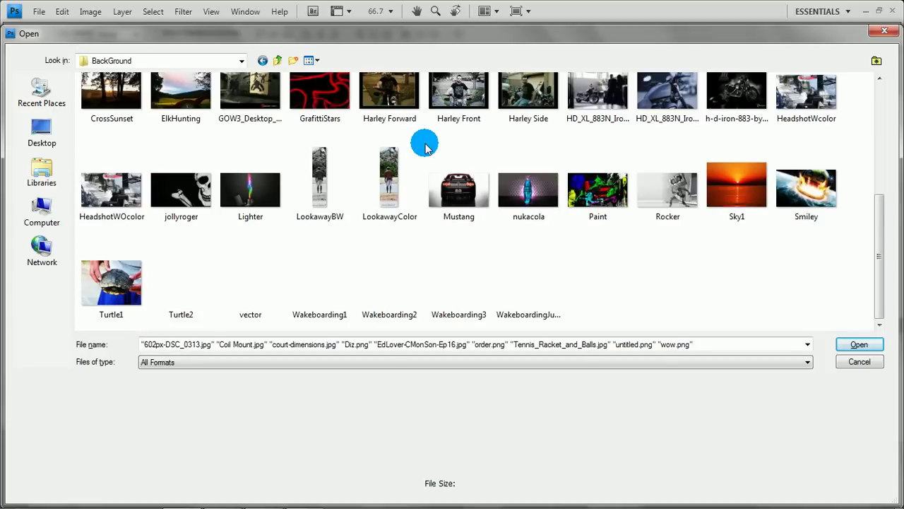
{"action": "double_click", "coordinate": [599, 187]}
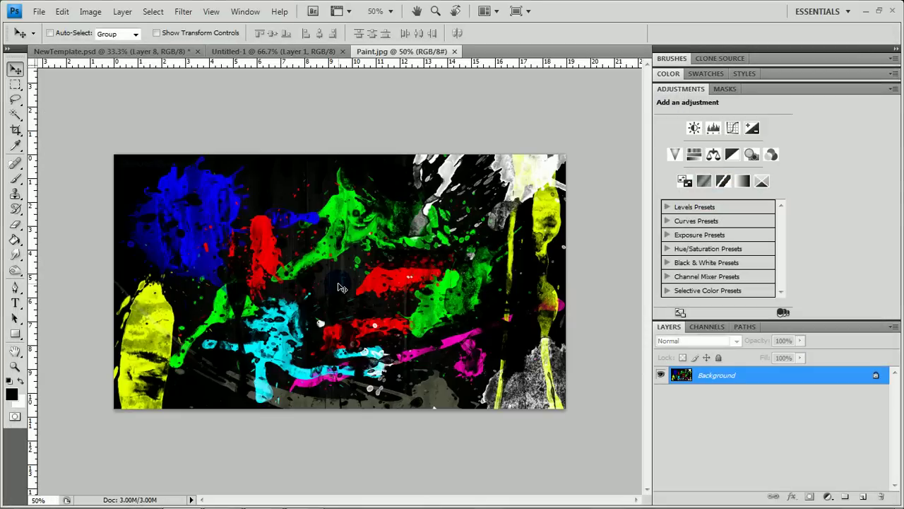
{"action": "key", "text": "ctrl+a"}
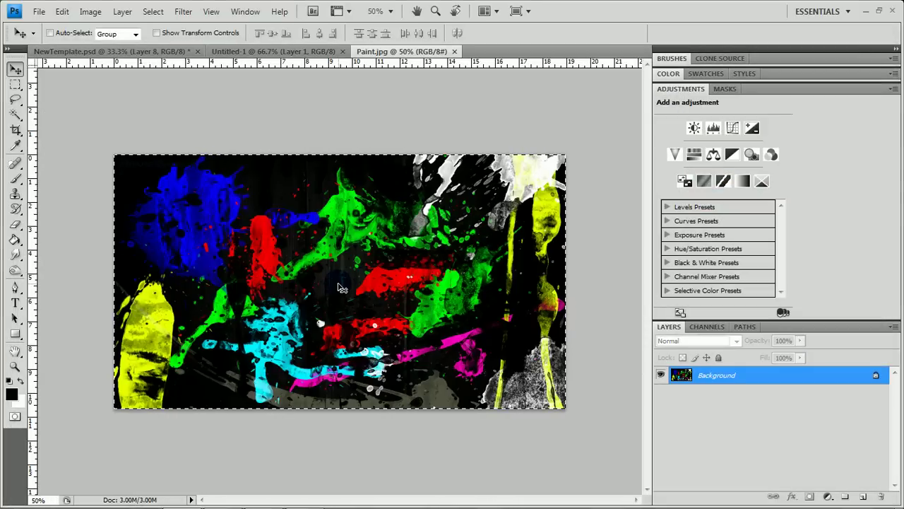
Paste the Paint splatter image into the Untitled-1 document.
{"action": "left_click", "coordinate": [240, 53]}
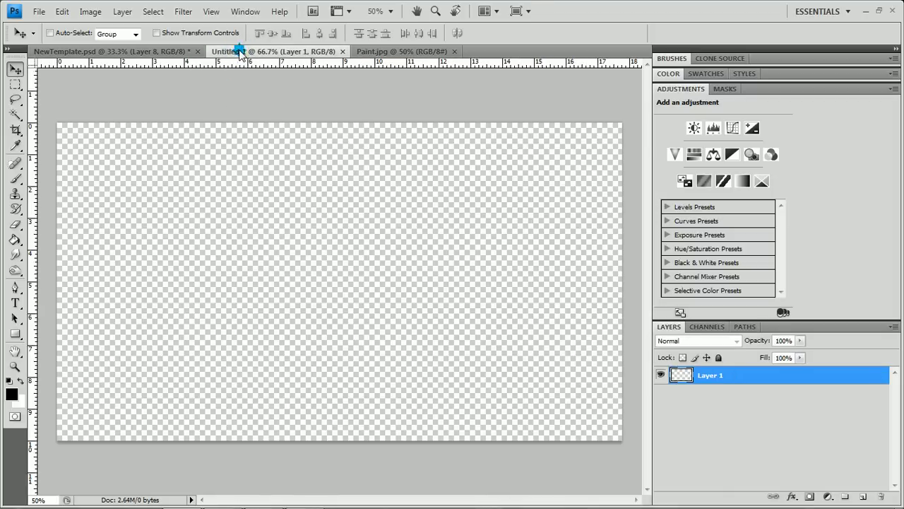
{"action": "left_click", "coordinate": [242, 156]}
{"action": "key", "text": "ctrl+v"}
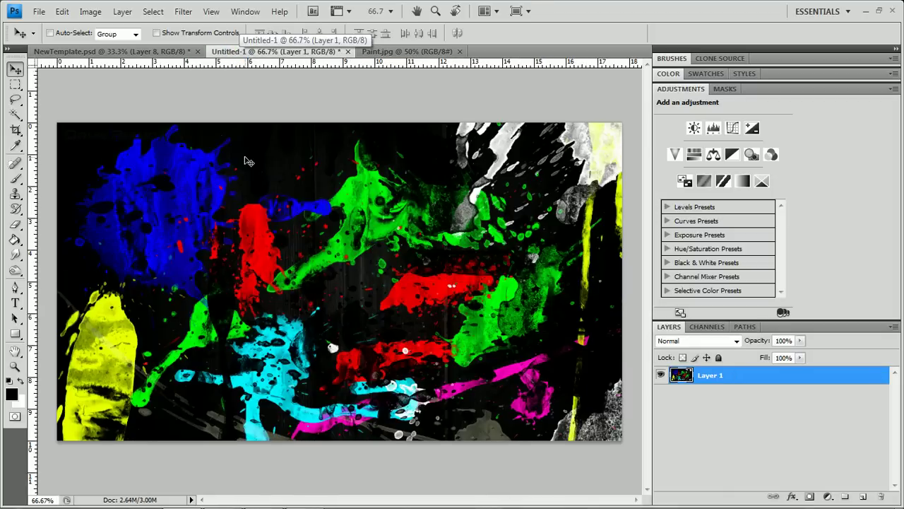
Add a new group and layer, then draw a large black rectangle from the top-left corner.
{"action": "left_click", "coordinate": [847, 498]}
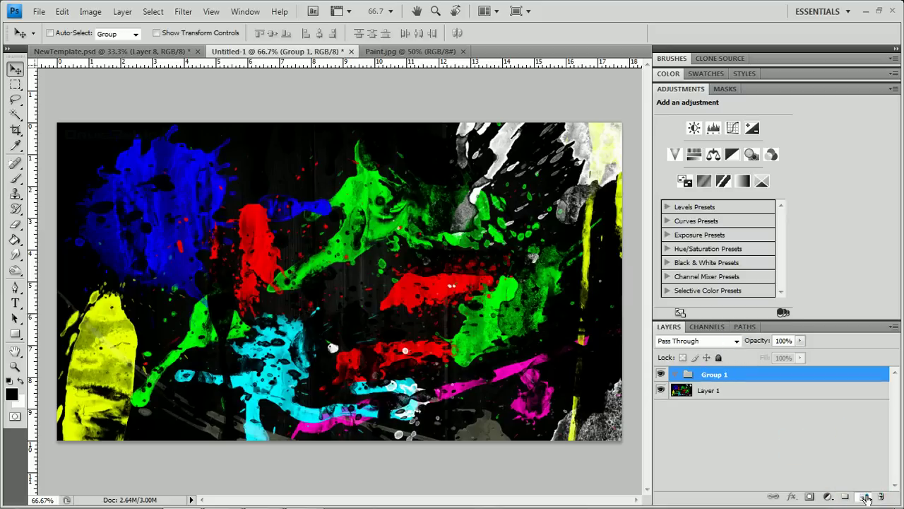
{"action": "left_click", "coordinate": [866, 498]}
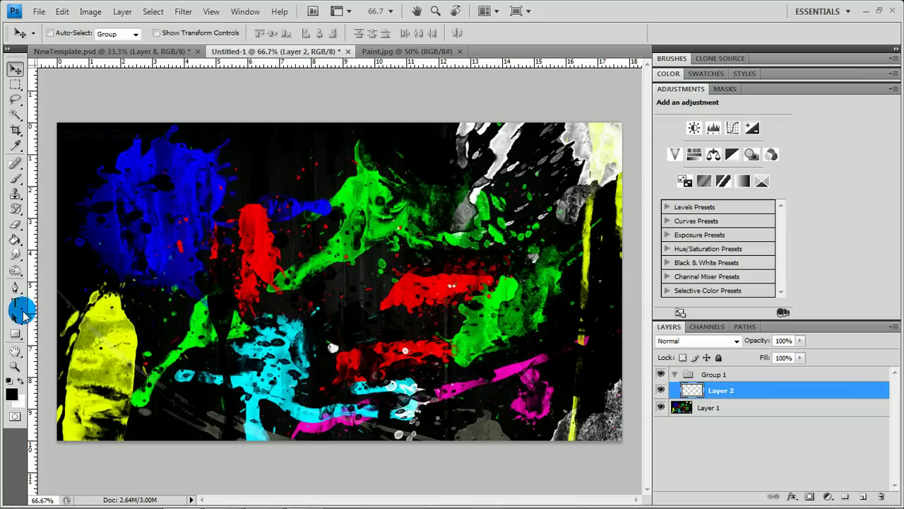
{"action": "left_click", "coordinate": [16, 335]}
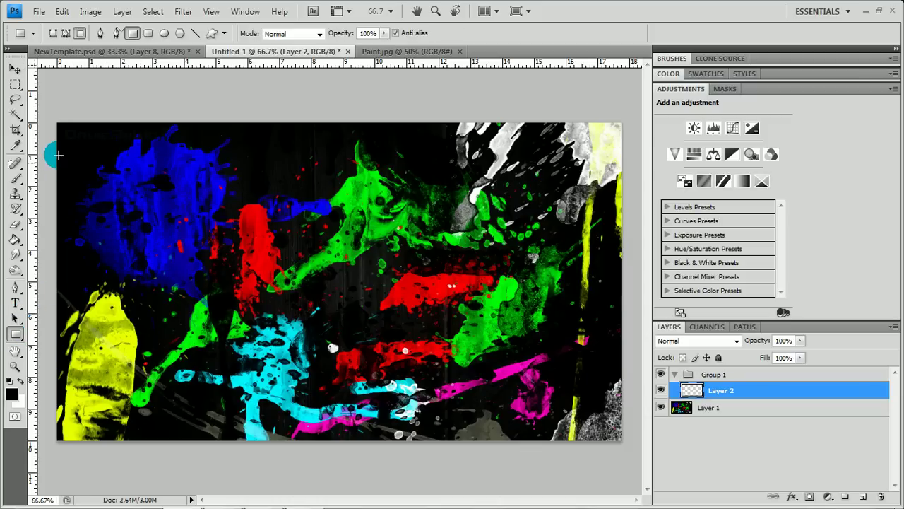
{"action": "left_click", "coordinate": [61, 129]}
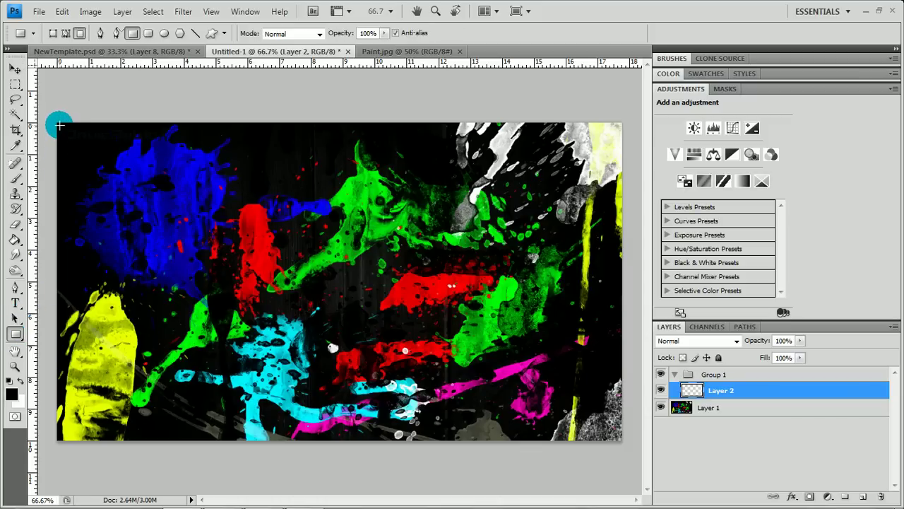
{"action": "left_click_drag", "start_coordinate": [61, 126], "coordinate": [525, 381]}
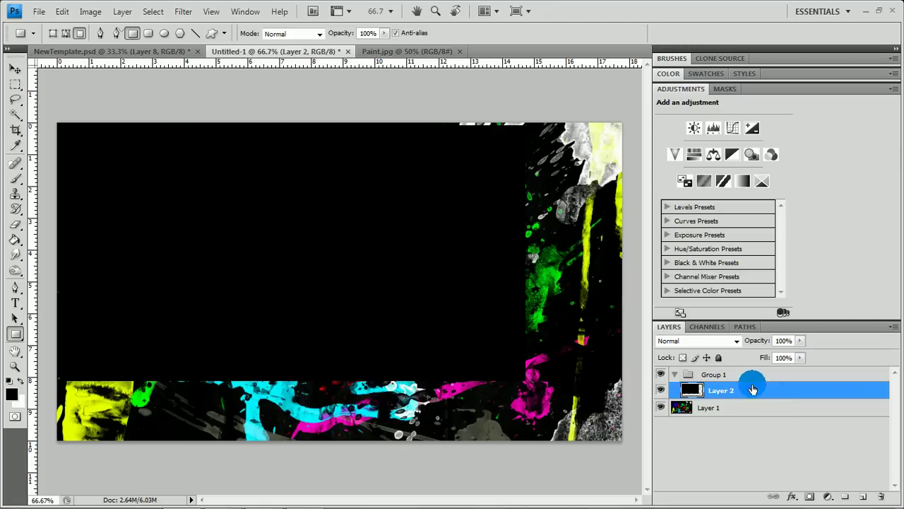
On a new Layer 3, hide the splatter Layer 1 and draw a black box filling the top-right corner.
{"action": "left_click", "coordinate": [860, 497]}
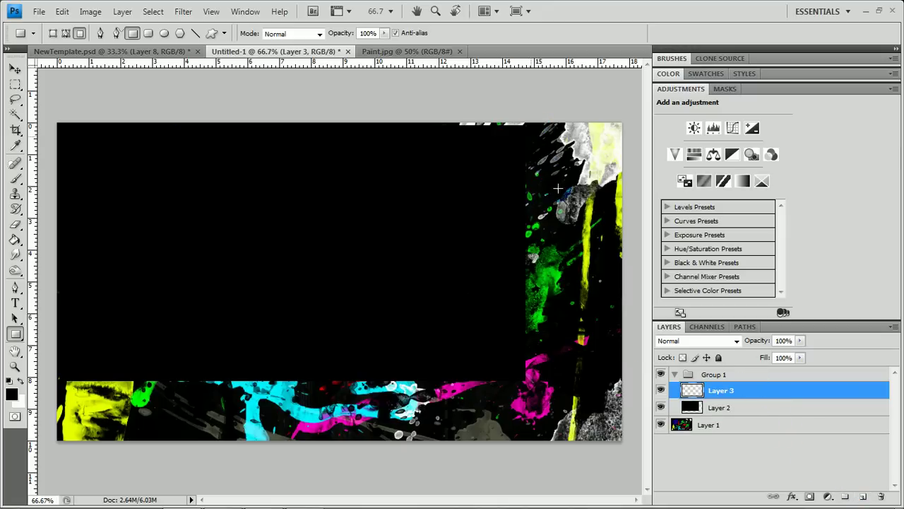
{"action": "left_click", "coordinate": [661, 425]}
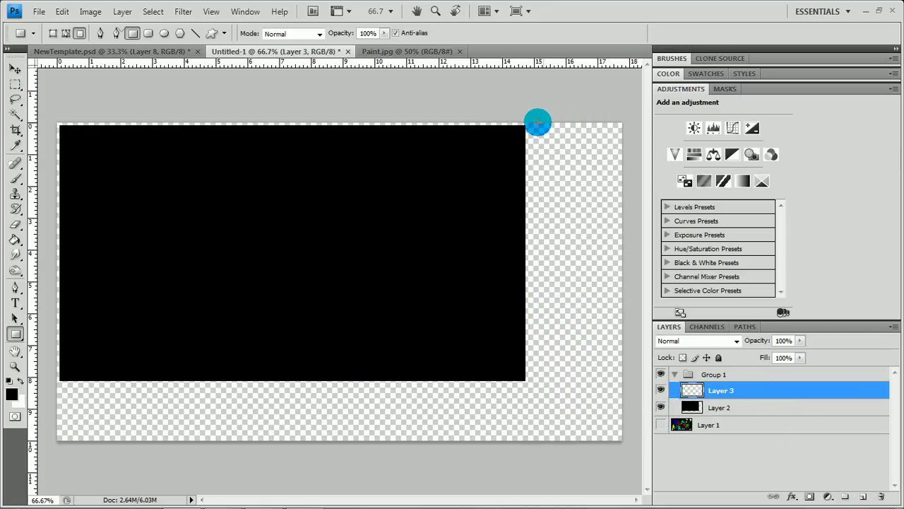
{"action": "left_click_drag", "start_coordinate": [531, 126], "coordinate": [618, 240]}
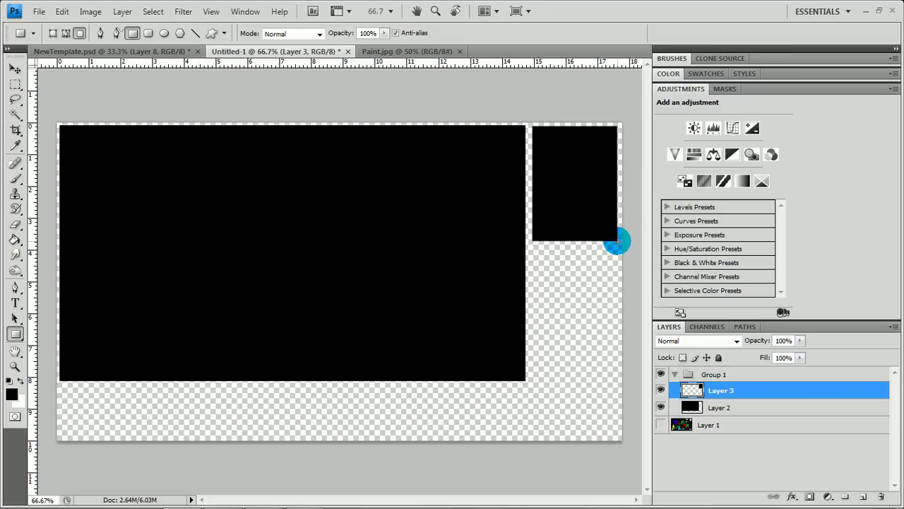
{"action": "key", "text": "ctrl+z"}
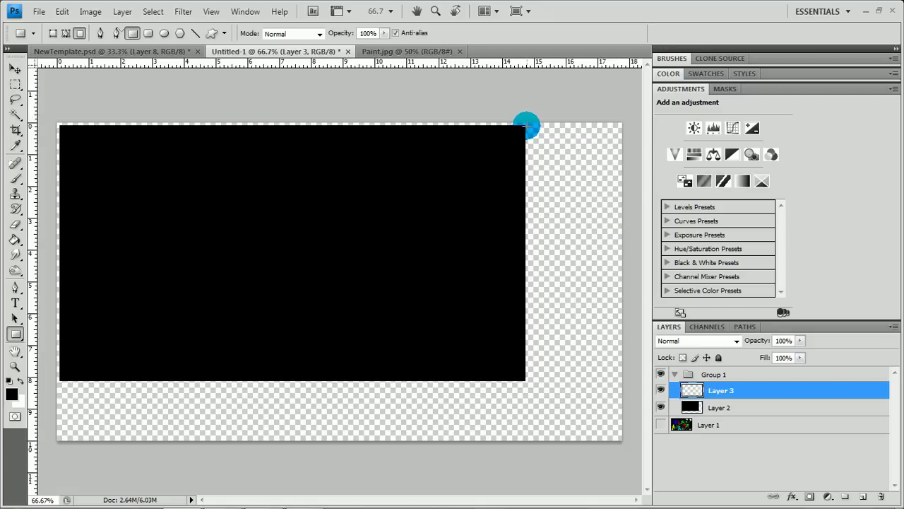
{"action": "left_click_drag", "start_coordinate": [526, 125], "coordinate": [619, 226]}
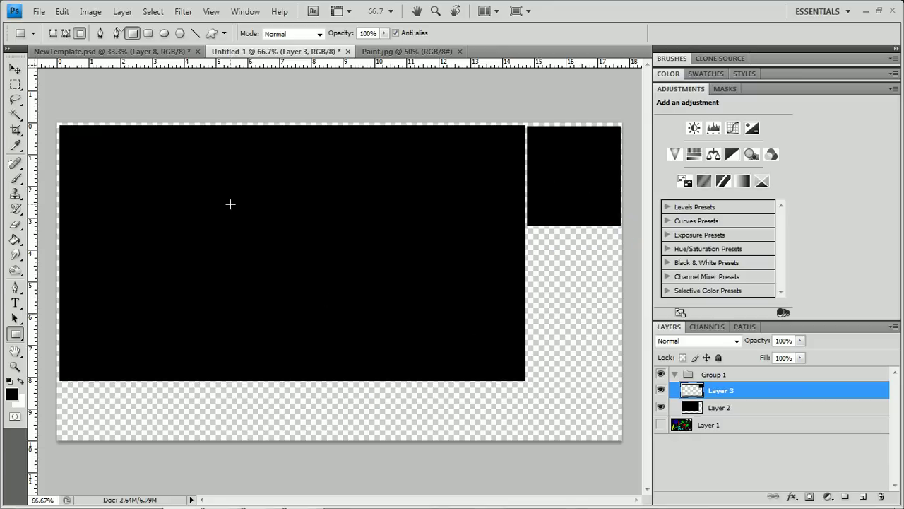
Close Untitled-1 without saving and switch to the NewTemplate.psd document.
{"action": "left_click", "coordinate": [348, 52]}
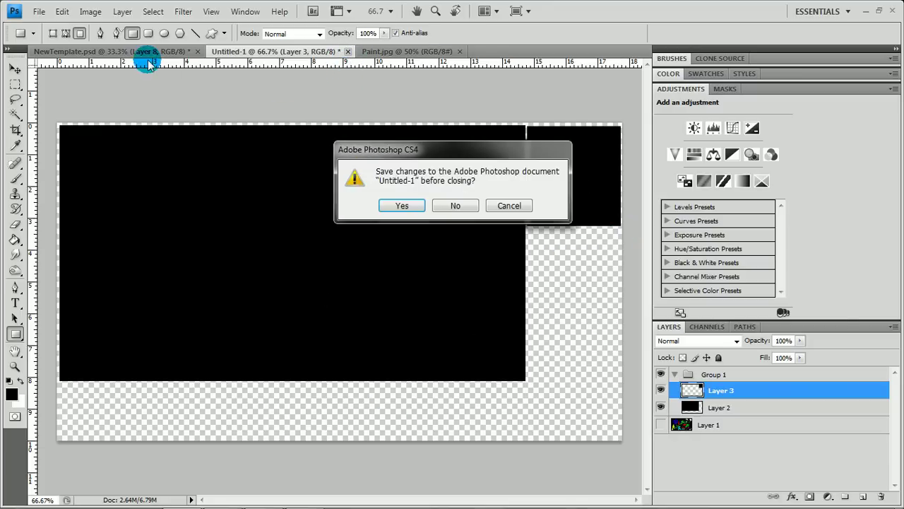
{"action": "left_click", "coordinate": [454, 204]}
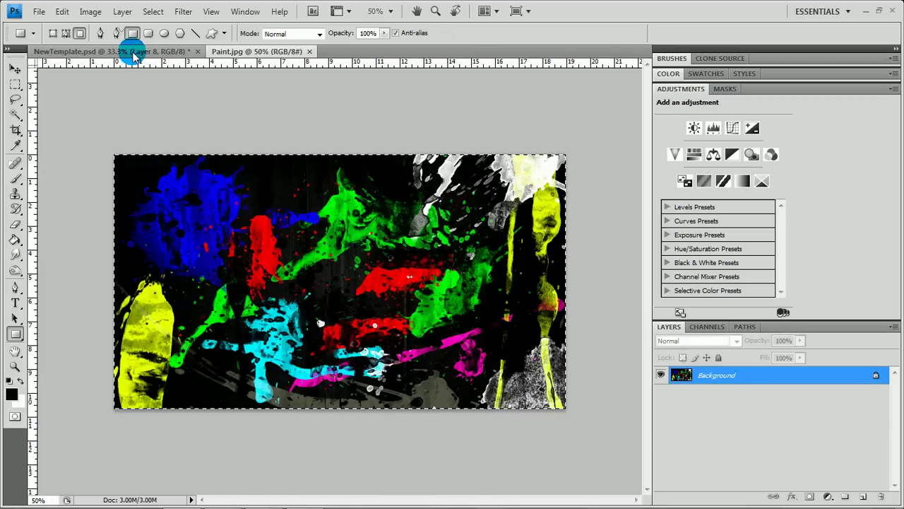
{"action": "left_click", "coordinate": [131, 50]}
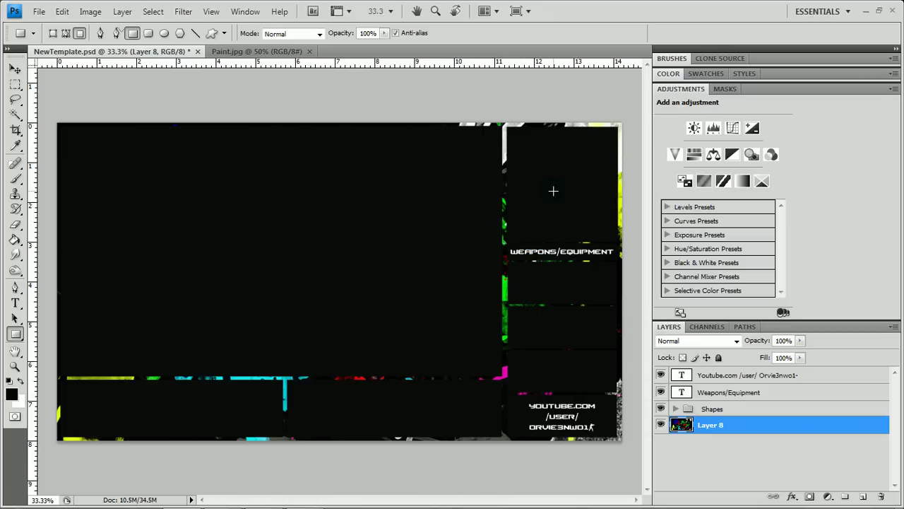
Search Google for 'call of duty wiki' and open the first result, the wiki home page.
{"action": "mouse_move", "coordinate": [237, 502]}
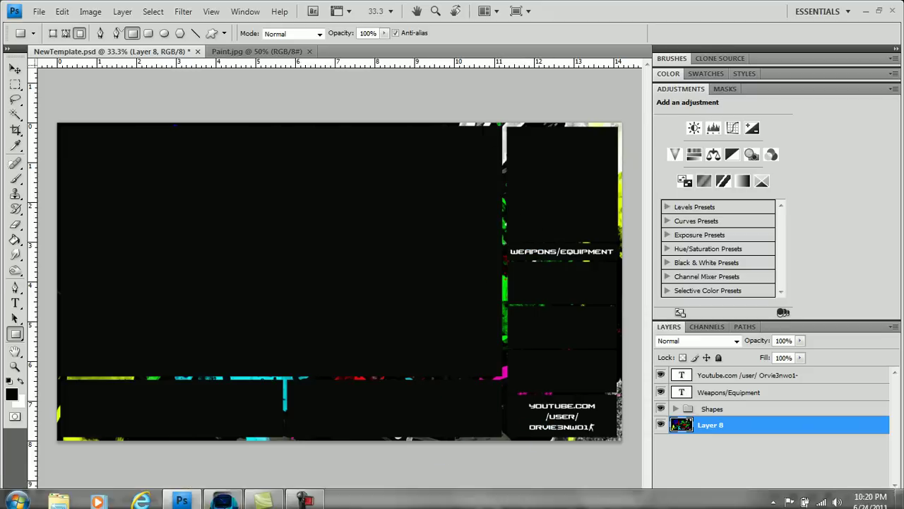
{"action": "left_click", "coordinate": [142, 496]}
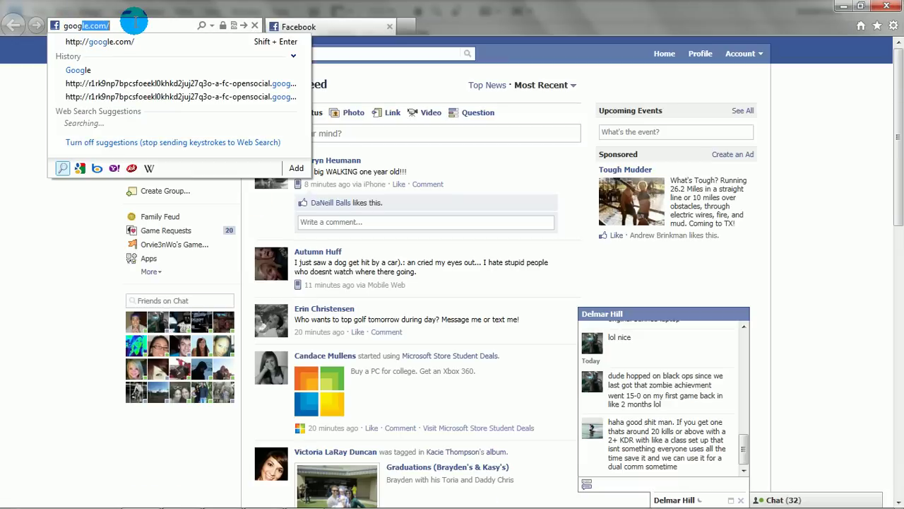
{"action": "key", "text": "Return"}
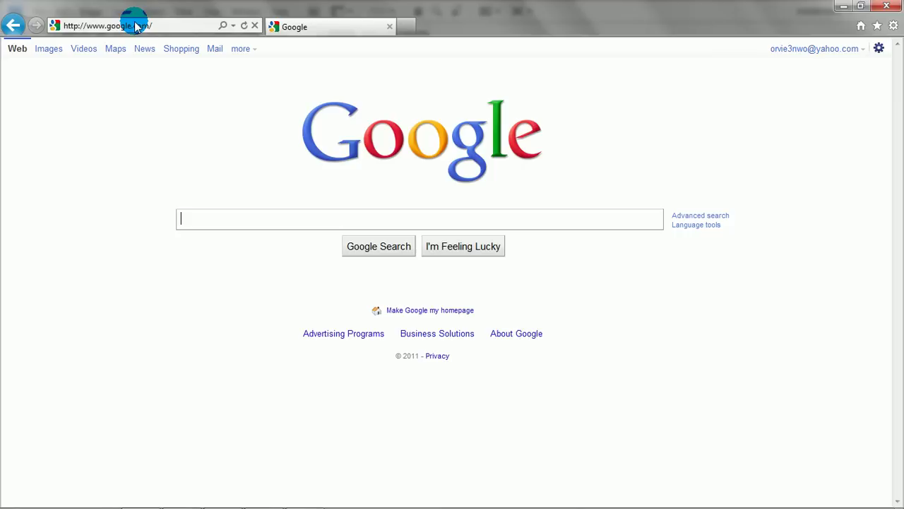
{"action": "type", "text": "call of dut"}
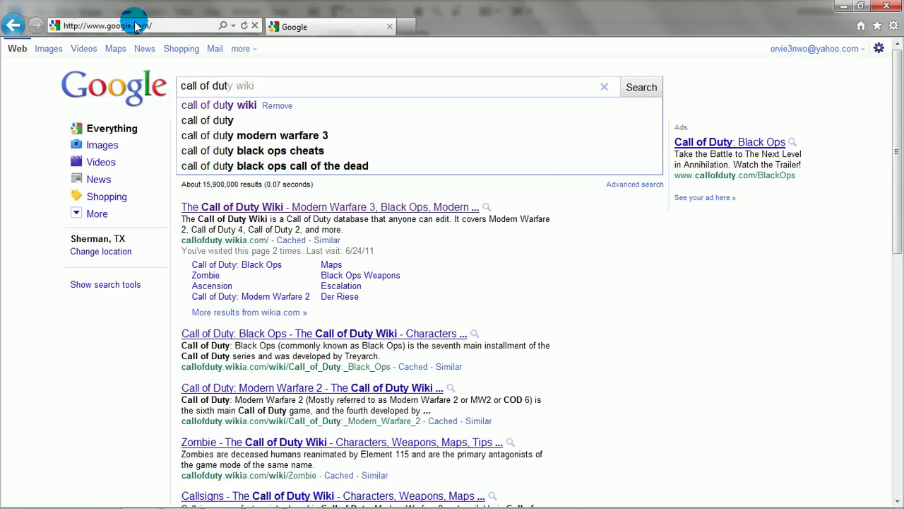
{"action": "key", "text": "Down"}
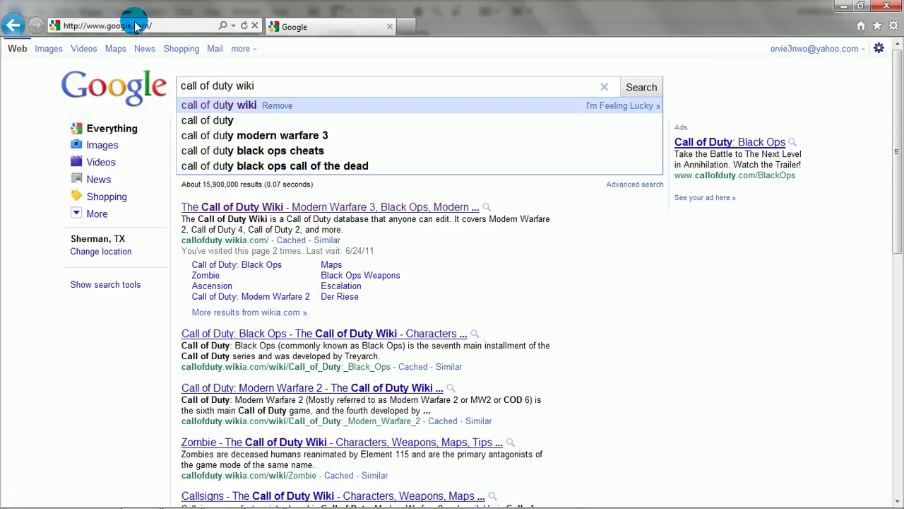
{"action": "key", "text": "Return"}
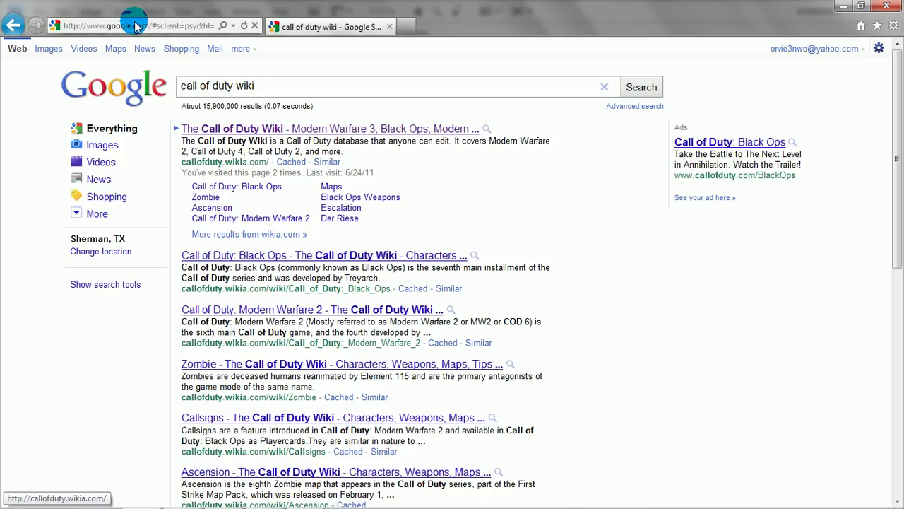
{"action": "left_click", "coordinate": [260, 129]}
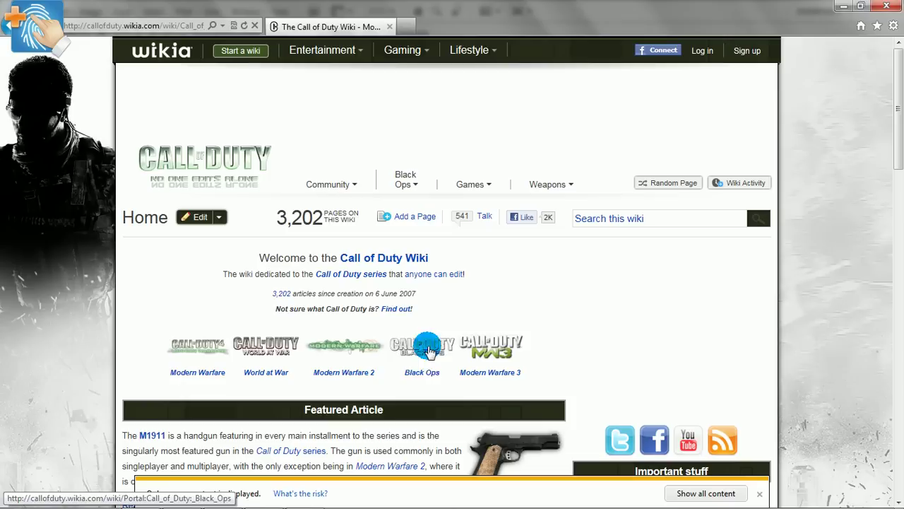
Open the Black Ops portal and search the wiki for 'ghost pro'.
{"action": "left_click", "coordinate": [428, 374]}
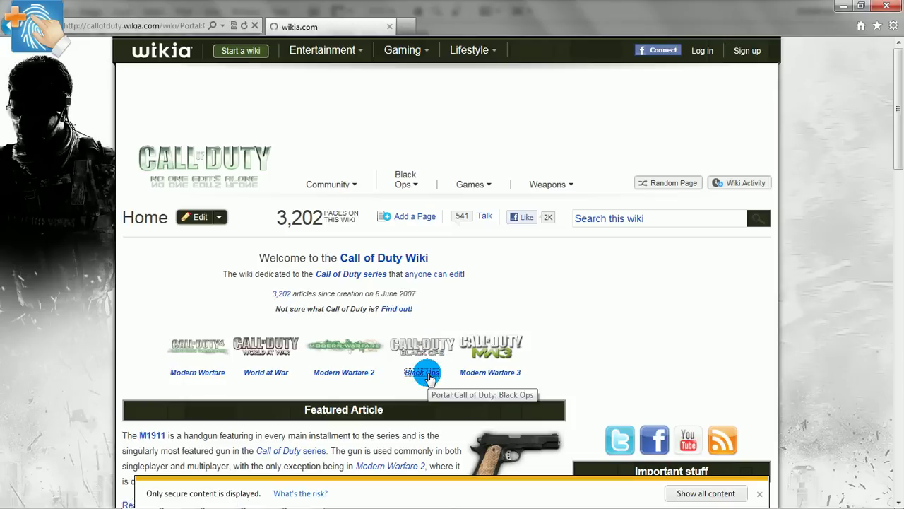
{"action": "middle_click", "coordinate": [417, 242]}
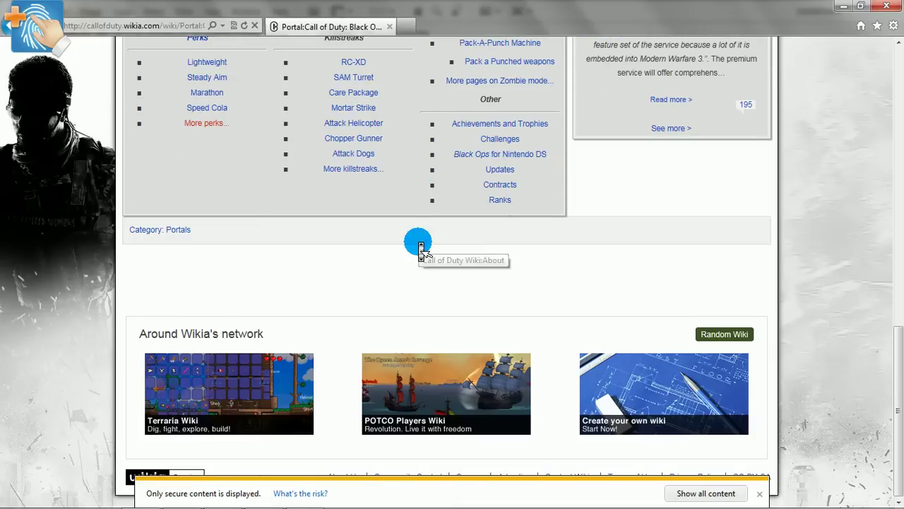
{"action": "scroll", "coordinate": [421, 247], "scroll_direction": "up", "scroll_amount": 15}
{"action": "mouse_move", "coordinate": [557, 118]}
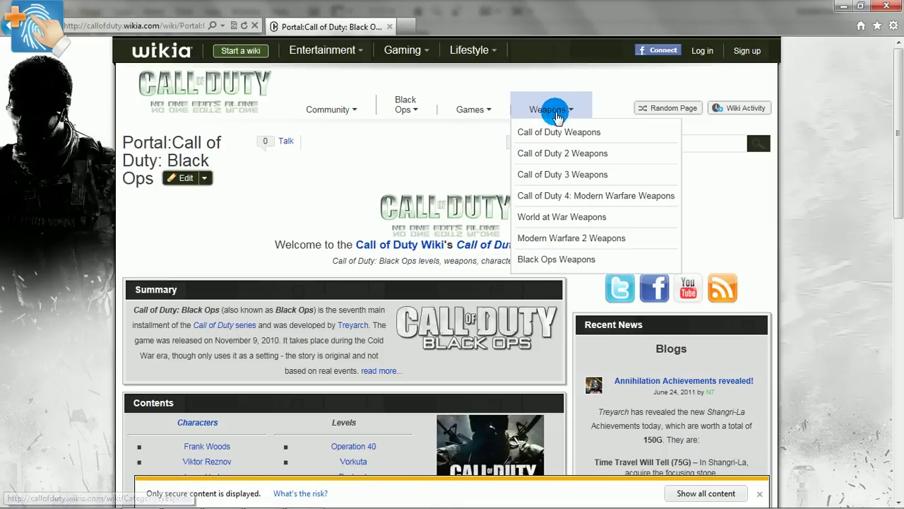
{"action": "left_click", "coordinate": [687, 144]}
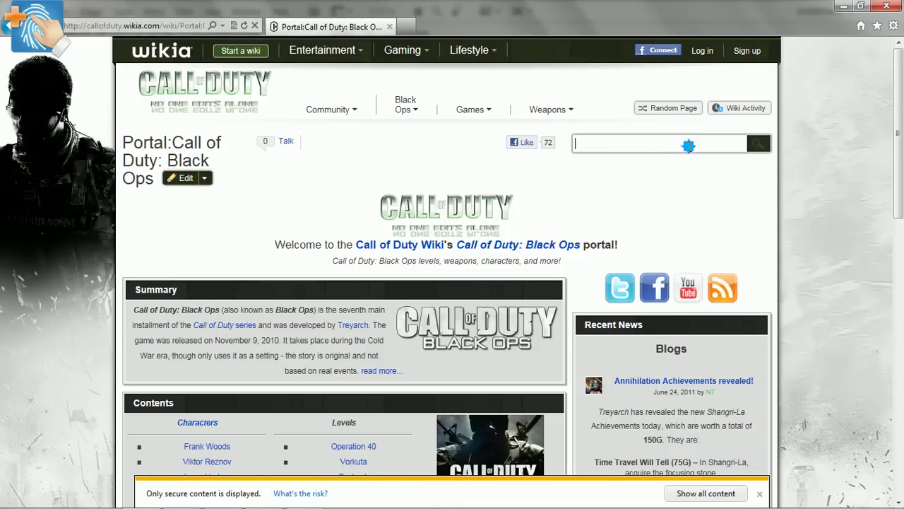
{"action": "type", "text": "ghost pro"}
{"action": "key", "text": "Return"}
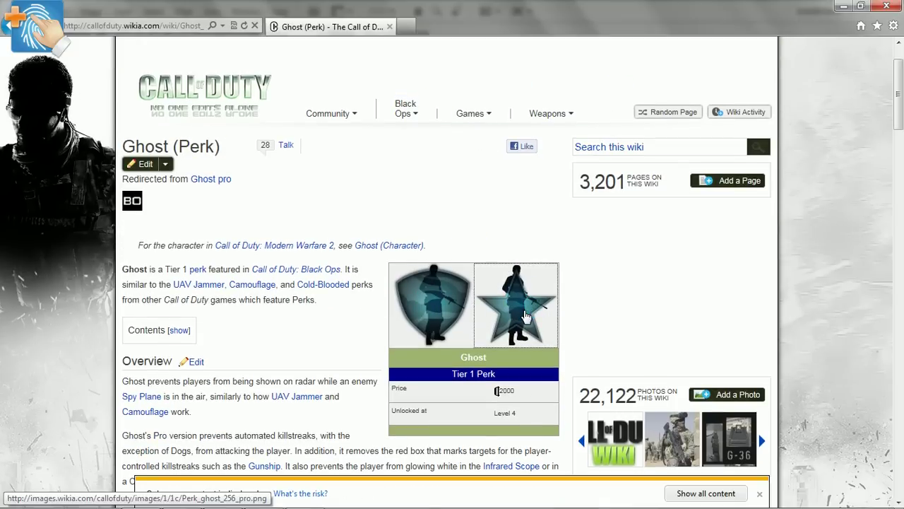
Save the enlarged Ghost Pro perk image as Perk_ghost_256_pro, then return to Photoshop.
{"action": "left_click", "coordinate": [526, 318]}
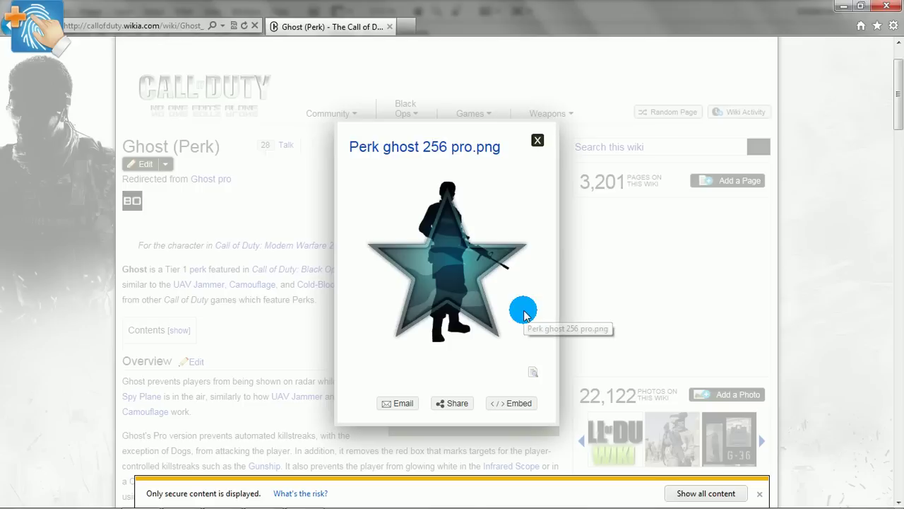
{"action": "right_click", "coordinate": [445, 241]}
{"action": "left_click", "coordinate": [502, 269]}
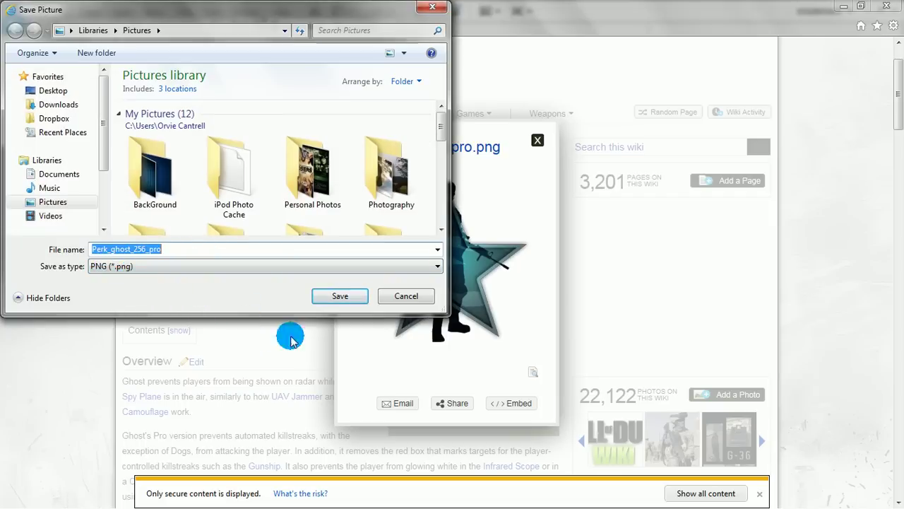
{"action": "left_click", "coordinate": [353, 295]}
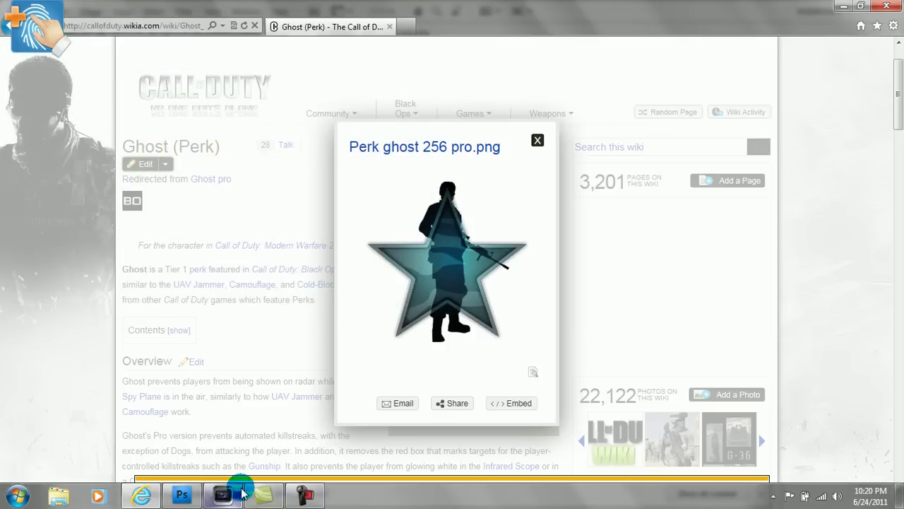
{"action": "left_click", "coordinate": [182, 495]}
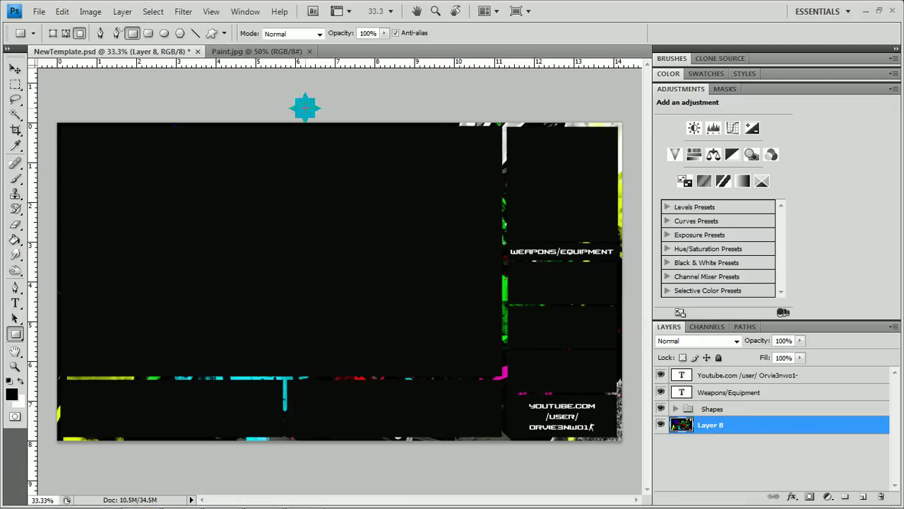
Open FAMAS.png from COD STUFF > In Game Pics and add it to NewTemplate as Layer 9 above Shapes.
{"action": "key", "text": "ctrl+o"}
{"action": "left_click", "coordinate": [42, 171]}
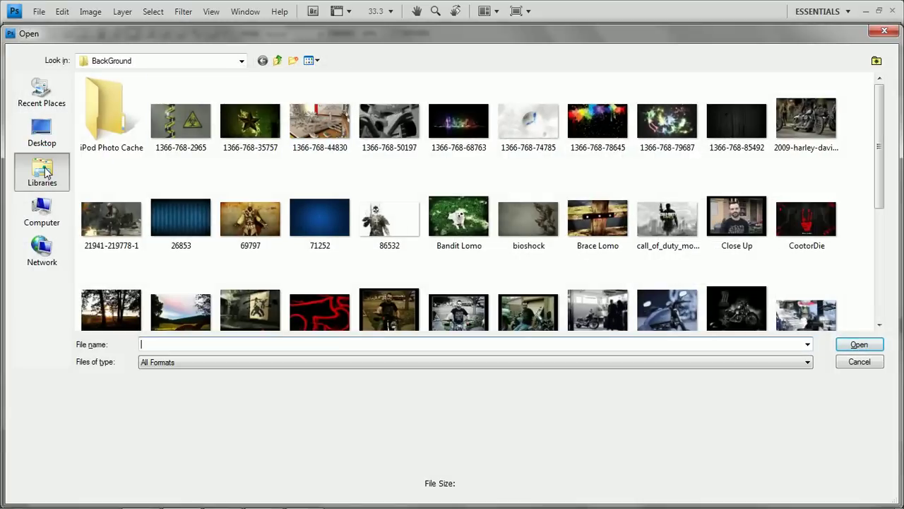
{"action": "left_click", "coordinate": [41, 129]}
{"action": "double_click", "coordinate": [309, 127]}
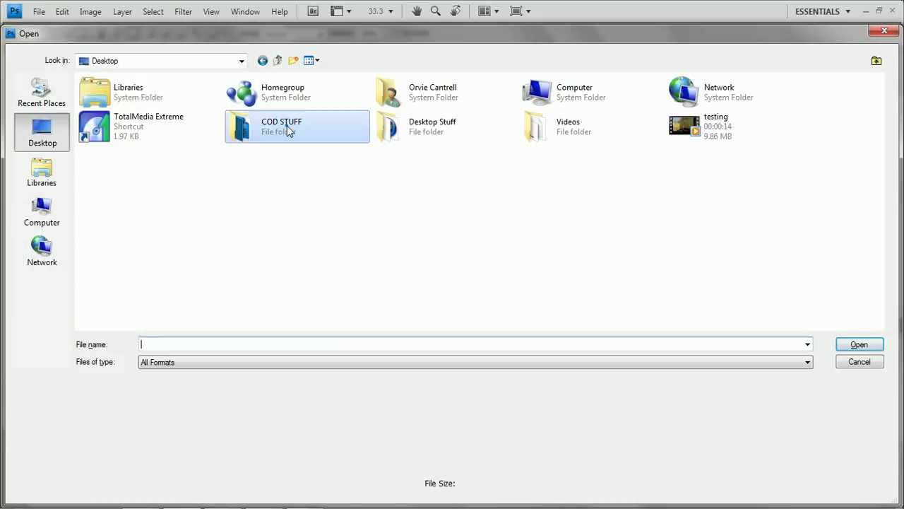
{"action": "double_click", "coordinate": [109, 113]}
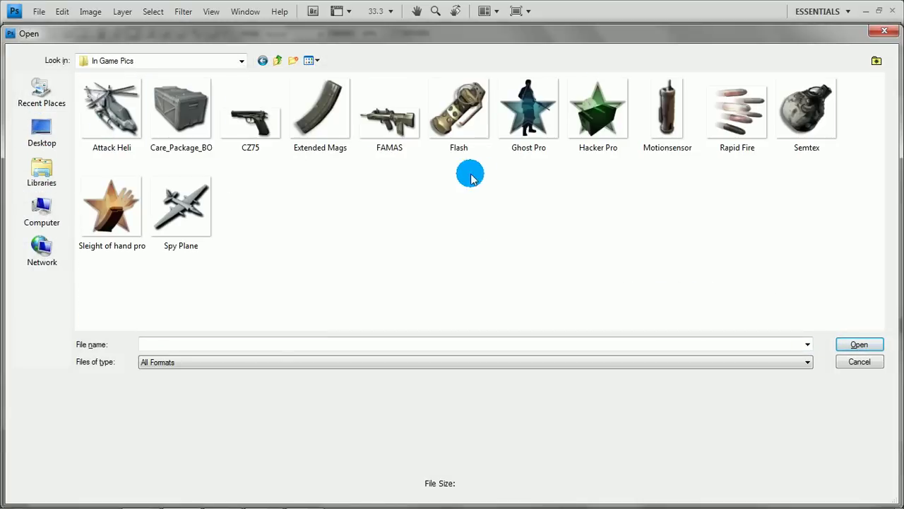
{"action": "double_click", "coordinate": [376, 127]}
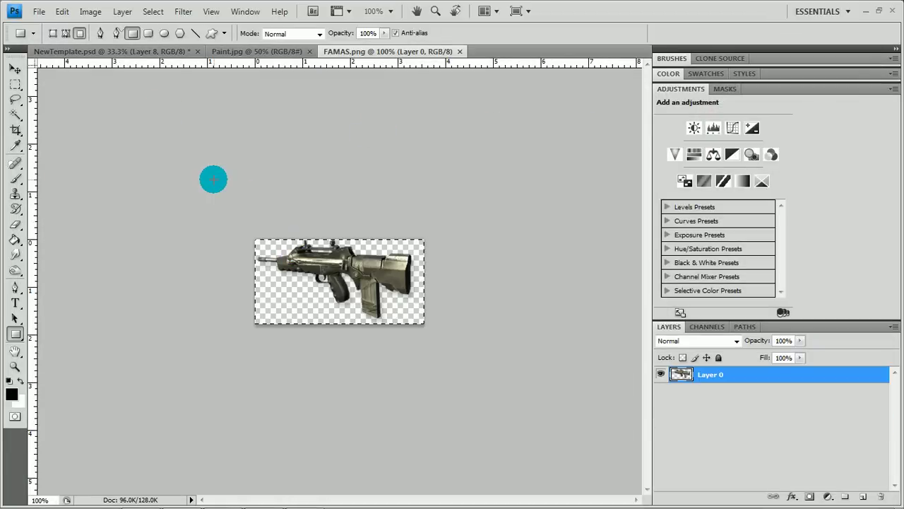
{"action": "left_click", "coordinate": [145, 53]}
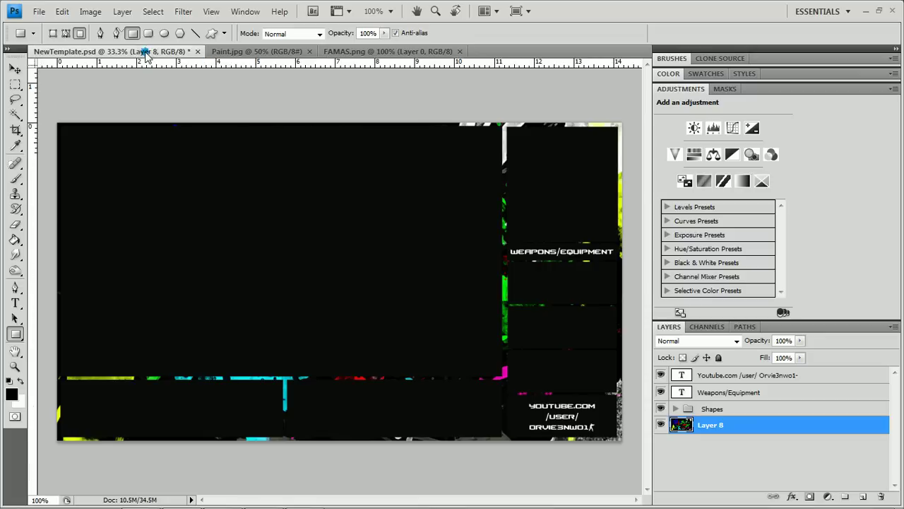
{"action": "key", "text": "ctrl+shift+alt+n"}
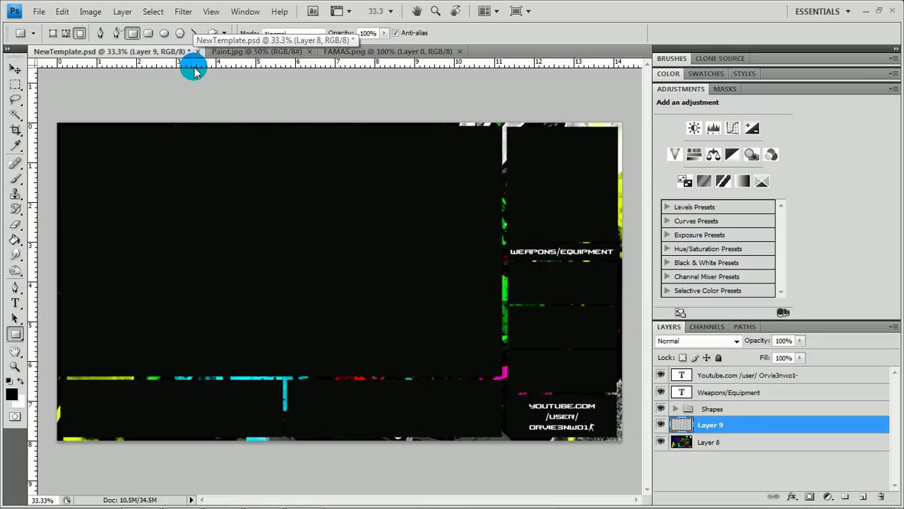
{"action": "left_click_drag", "start_coordinate": [753, 434], "coordinate": [761, 405]}
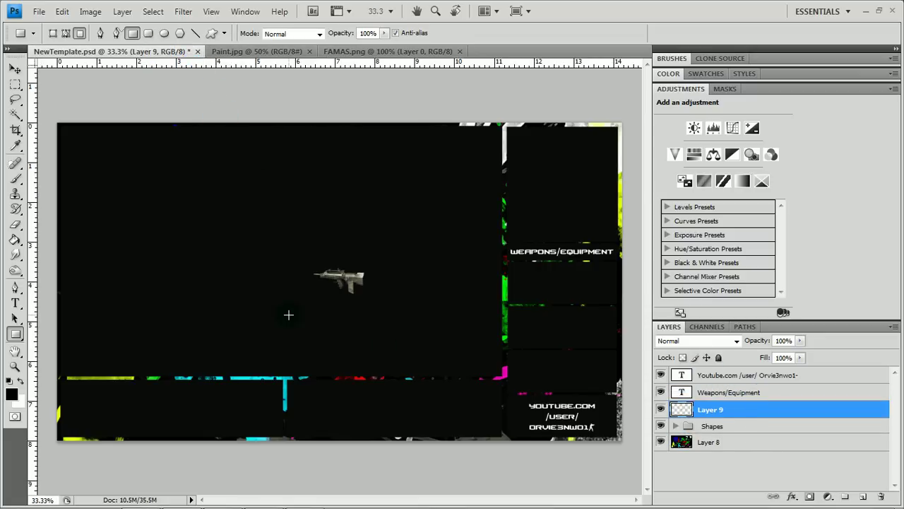
Move the FAMAS under WEAPONS/EQUIPMENT and scale it up to about 124.7%.
{"action": "left_click", "coordinate": [15, 69]}
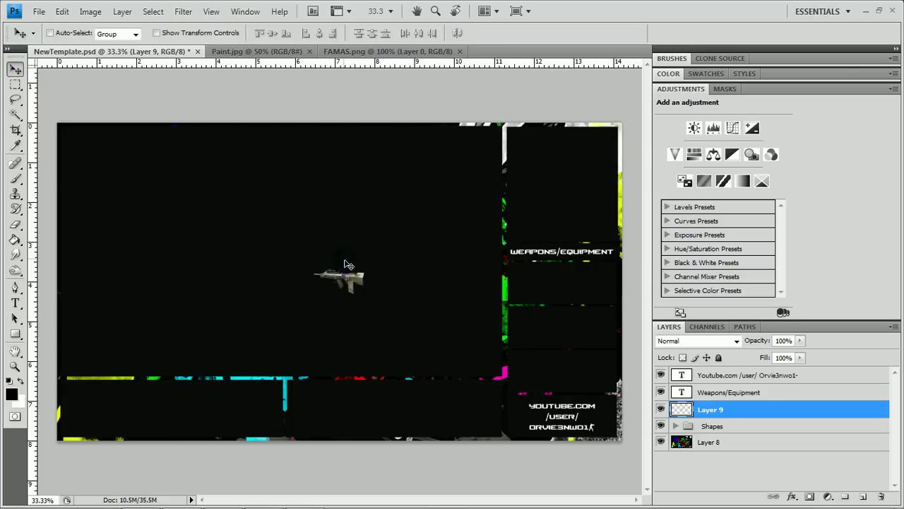
{"action": "left_click_drag", "start_coordinate": [344, 277], "coordinate": [554, 281]}
{"action": "key", "text": "ctrl+t"}
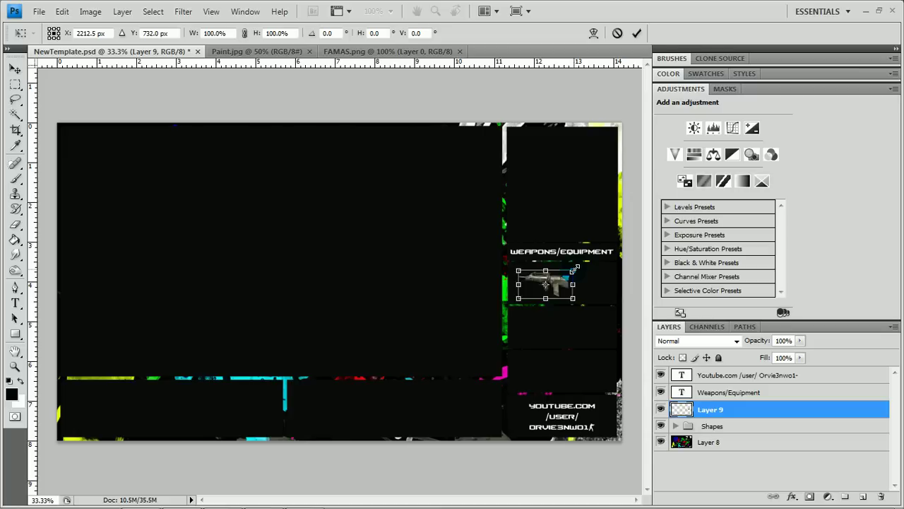
{"action": "mouse_move", "coordinate": [573, 268]}
{"action": "left_mouse_down"}
{"action": "mouse_move", "coordinate": [595, 257]}
{"action": "mouse_move", "coordinate": [571, 281]}
{"action": "left_mouse_up"}
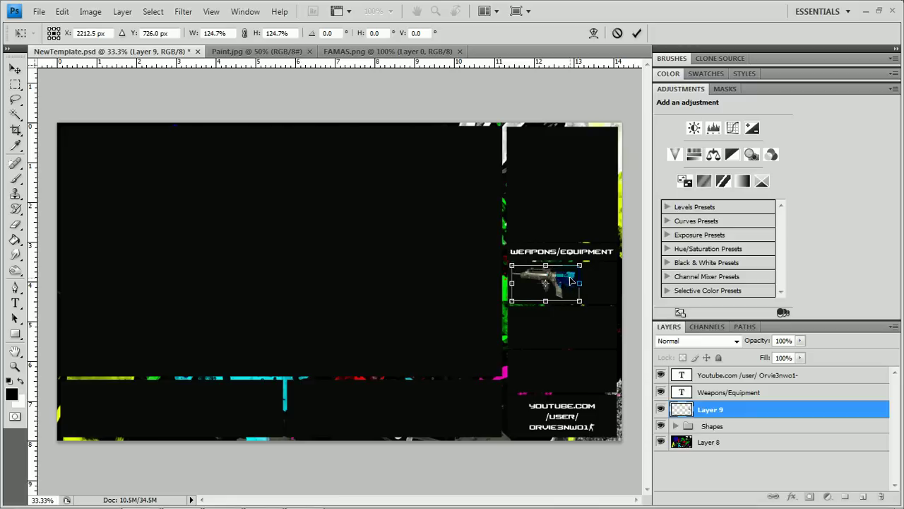
{"action": "left_click", "coordinate": [15, 144]}
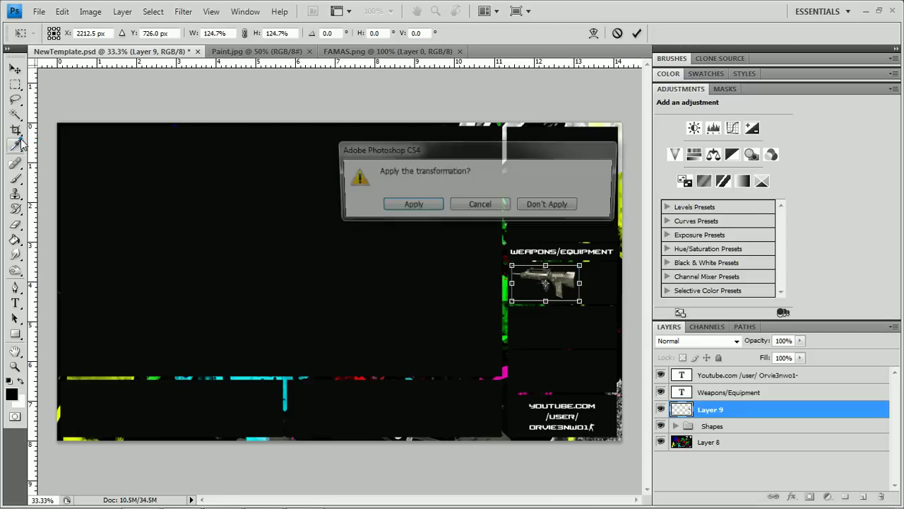
{"action": "left_click", "coordinate": [404, 206]}
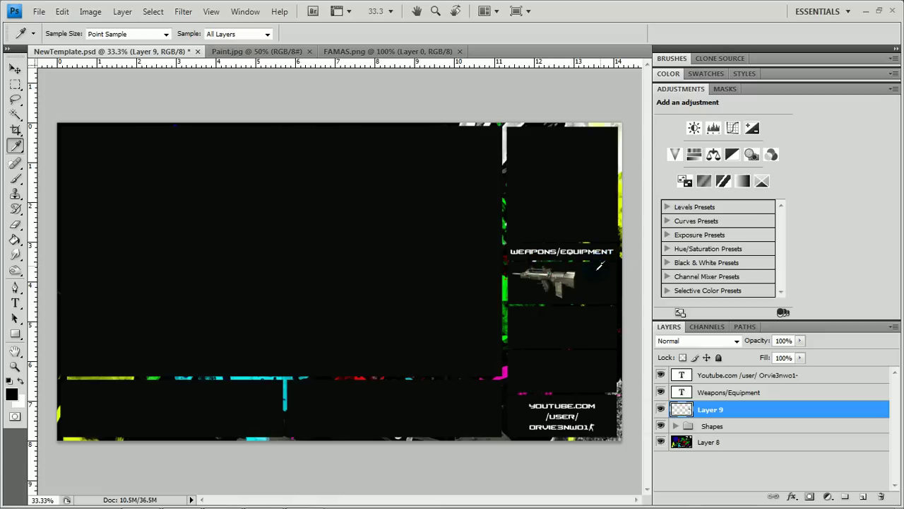
Check Save As formats, cancel without saving, then minimize Photoshop and bring up Vegas Pro.
{"action": "left_click", "coordinate": [37, 12]}
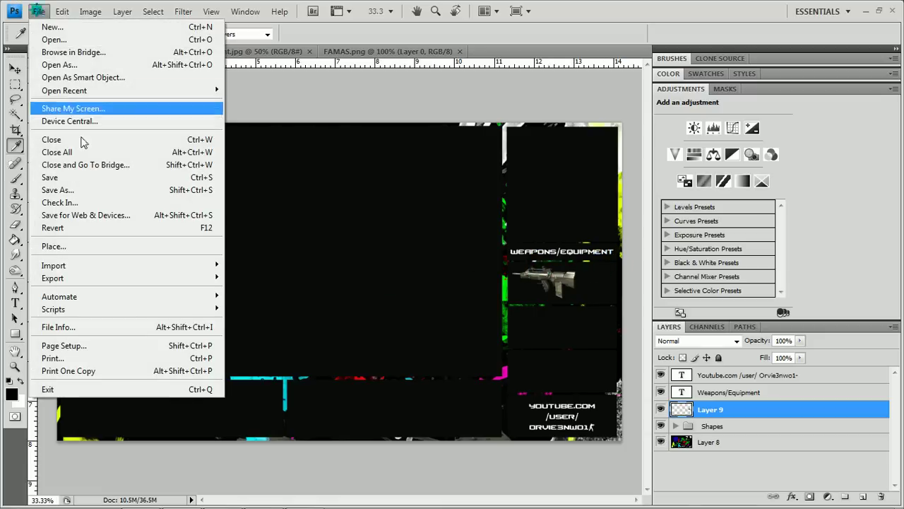
{"action": "left_click", "coordinate": [79, 189]}
{"action": "left_click", "coordinate": [295, 345]}
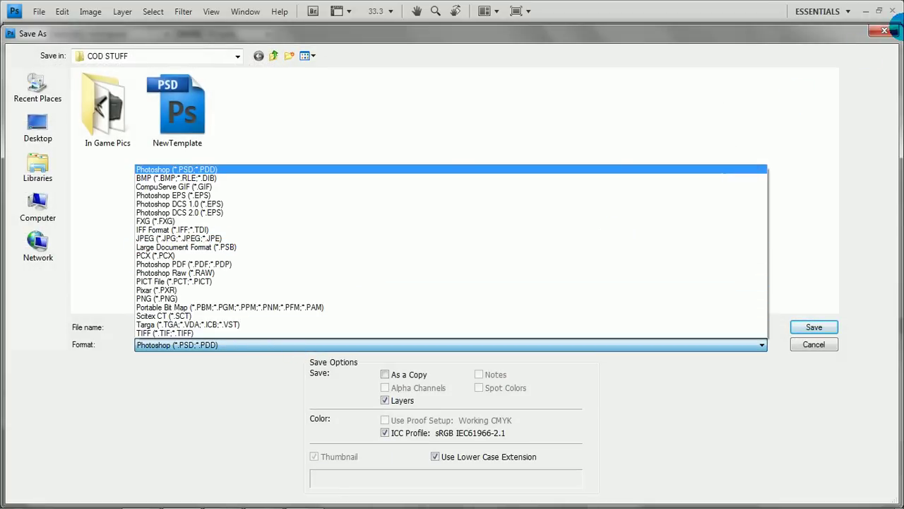
{"action": "left_click", "coordinate": [883, 34]}
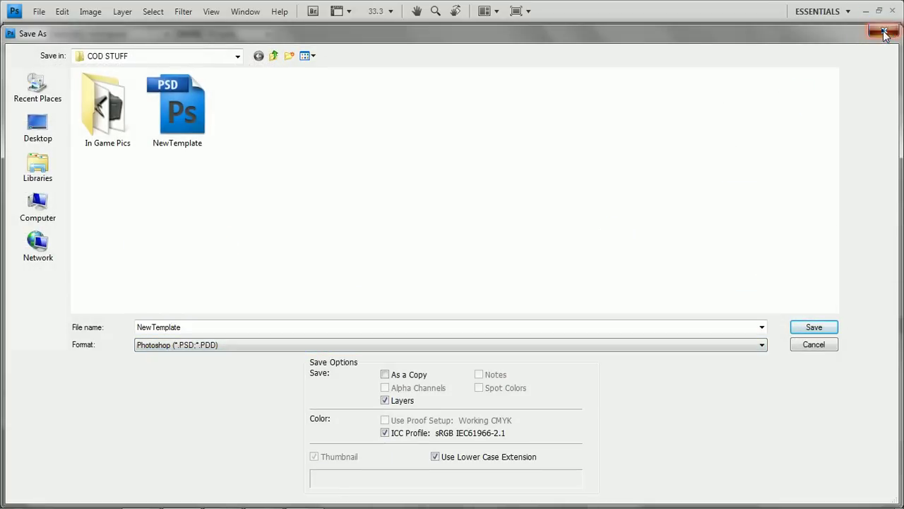
{"action": "left_click", "coordinate": [883, 33]}
{"action": "left_click", "coordinate": [867, 12]}
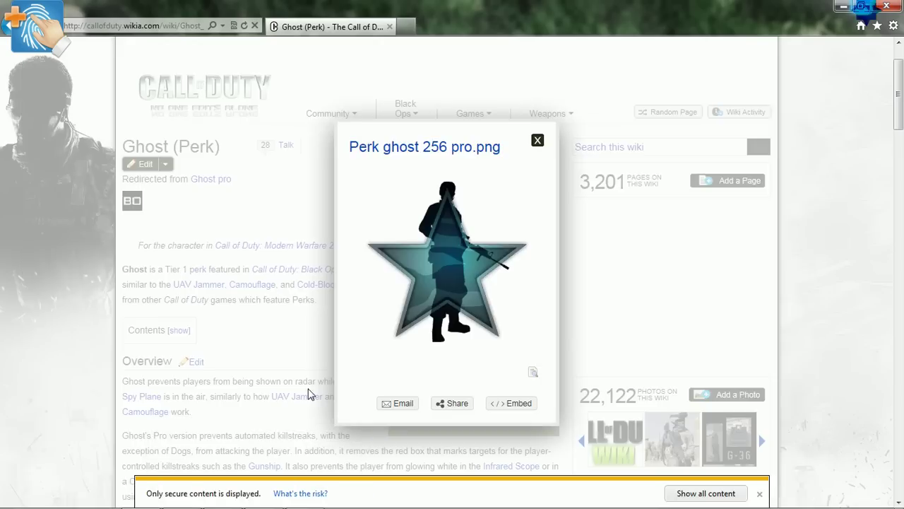
{"action": "left_click", "coordinate": [227, 498]}
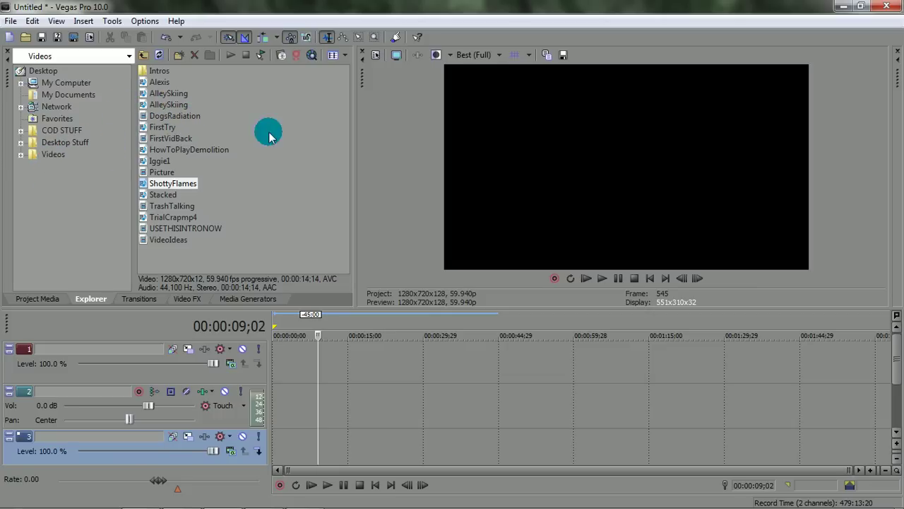
Add the NewTemplate image from COD STUFF to the timeline and move it to track 3.
{"action": "left_click", "coordinate": [55, 130]}
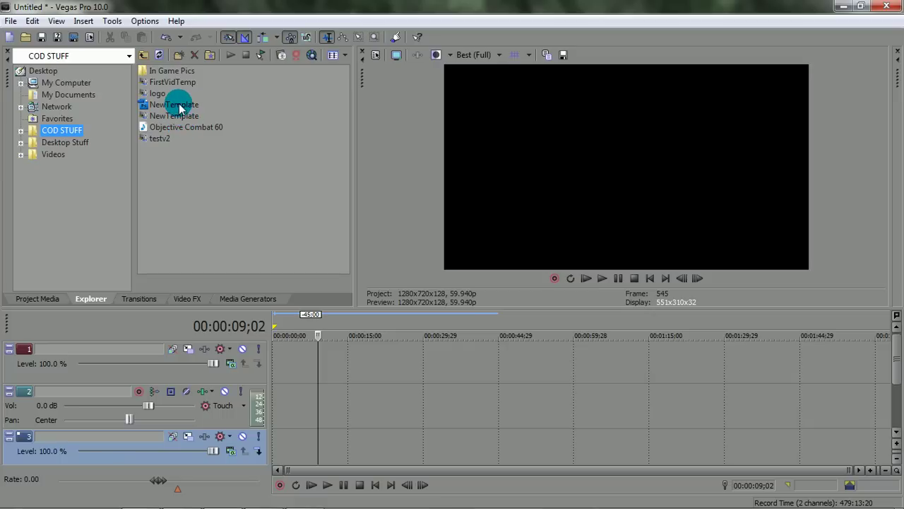
{"action": "left_click_drag", "start_coordinate": [179, 106], "coordinate": [283, 364]}
{"action": "left_click", "coordinate": [279, 366]}
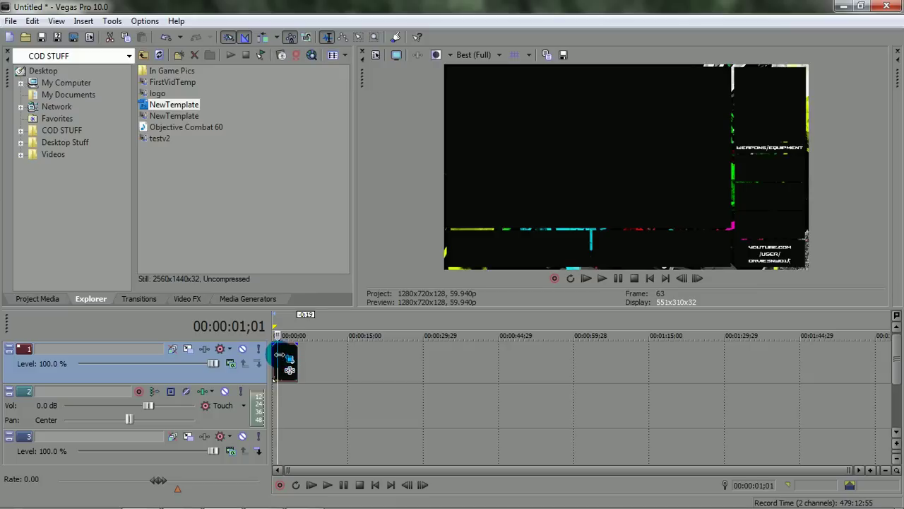
{"action": "left_click_drag", "start_coordinate": [301, 447], "coordinate": [522, 444]}
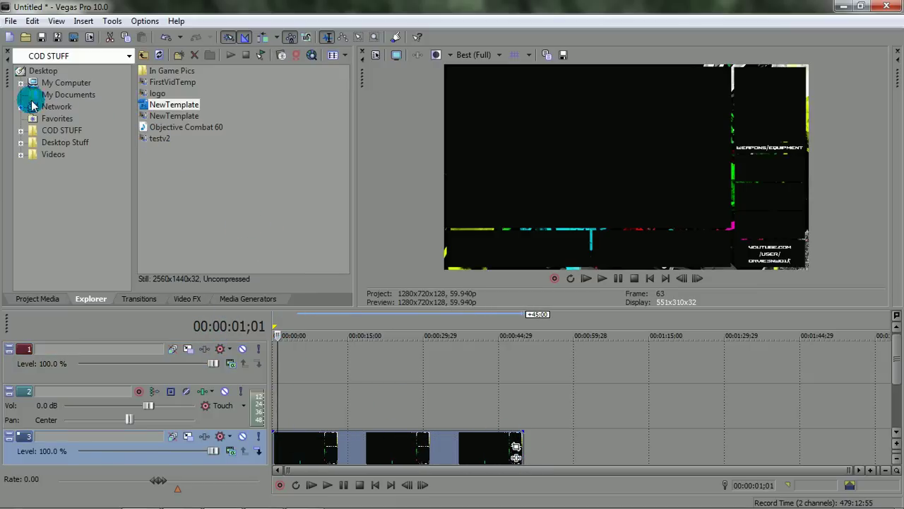
Add the ShottyFlames clip from Videos and trim the template to the gameplay's 14-second length.
{"action": "left_click", "coordinate": [53, 154]}
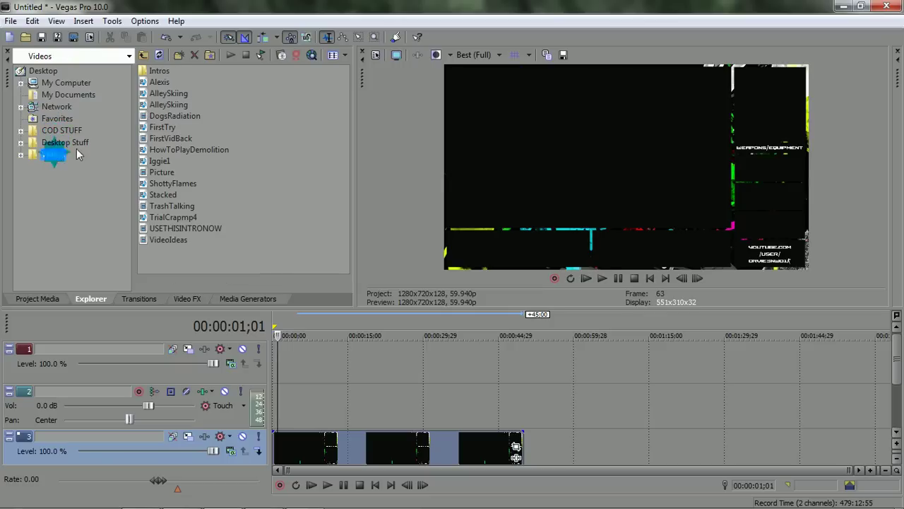
{"action": "left_click_drag", "start_coordinate": [174, 186], "coordinate": [282, 360]}
{"action": "left_click", "coordinate": [297, 370]}
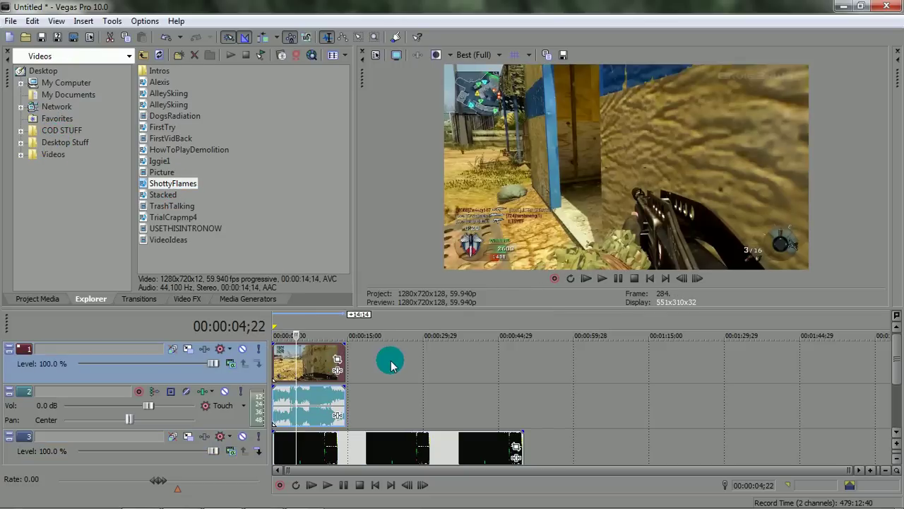
{"action": "left_click", "coordinate": [346, 437]}
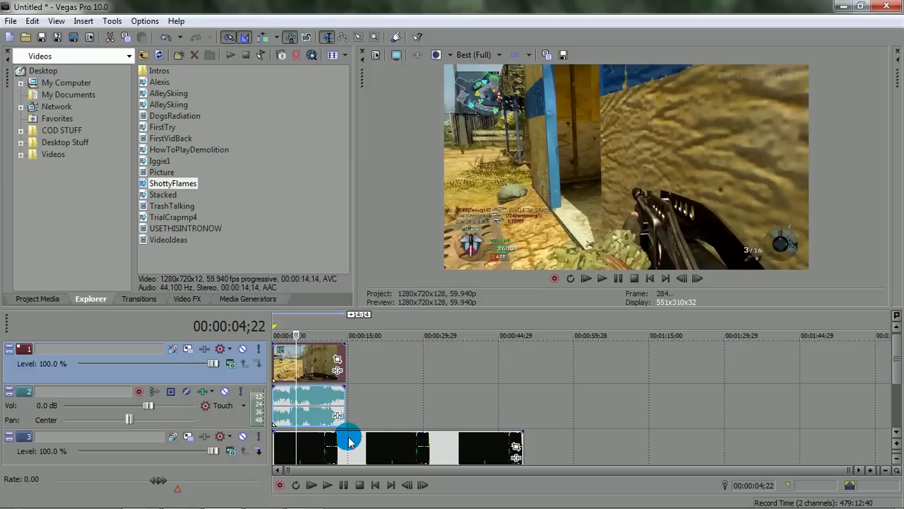
{"action": "key", "text": "Delete"}
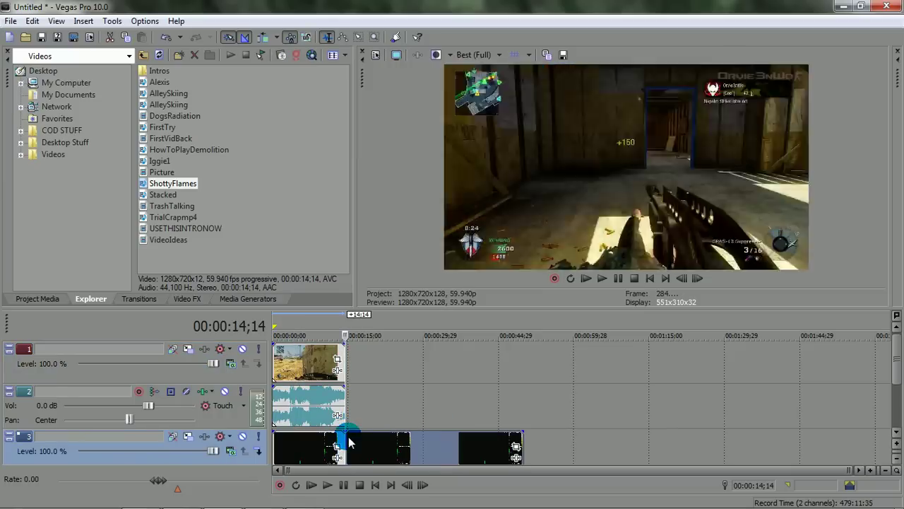
{"action": "left_click", "coordinate": [289, 440]}
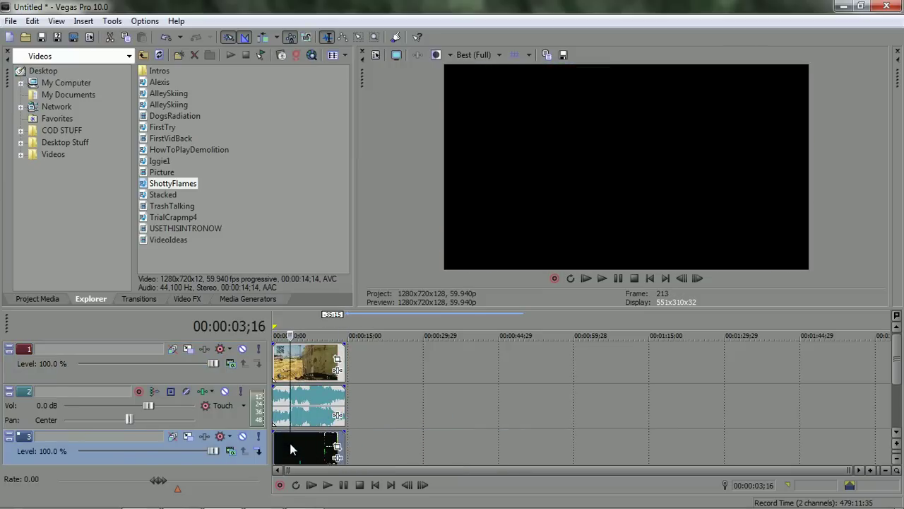
{"action": "left_click", "coordinate": [304, 366]}
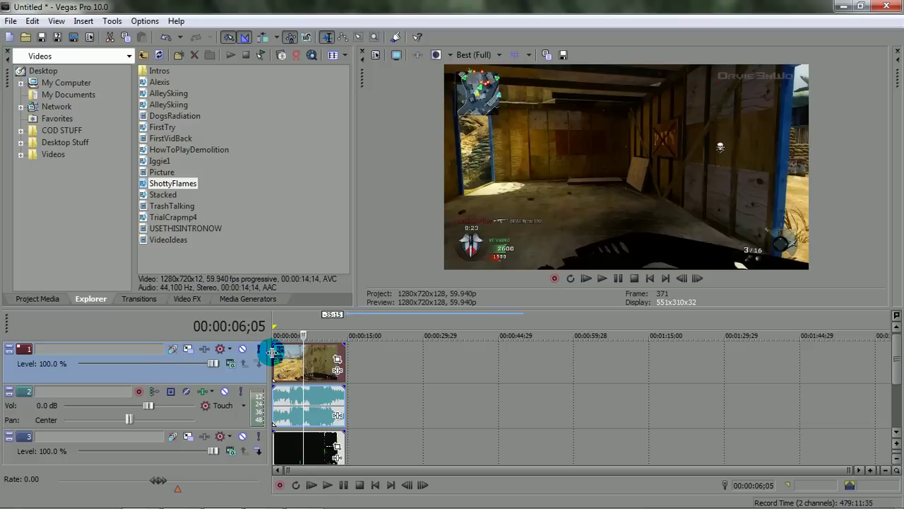
In the gameplay track's motion settings, set the Width to 900.
{"action": "left_click", "coordinate": [186, 348]}
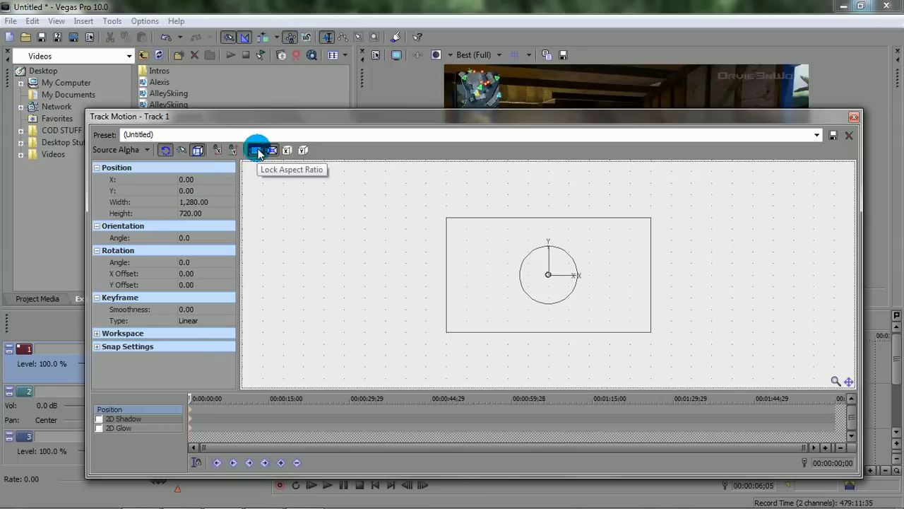
{"action": "left_click", "coordinate": [192, 202]}
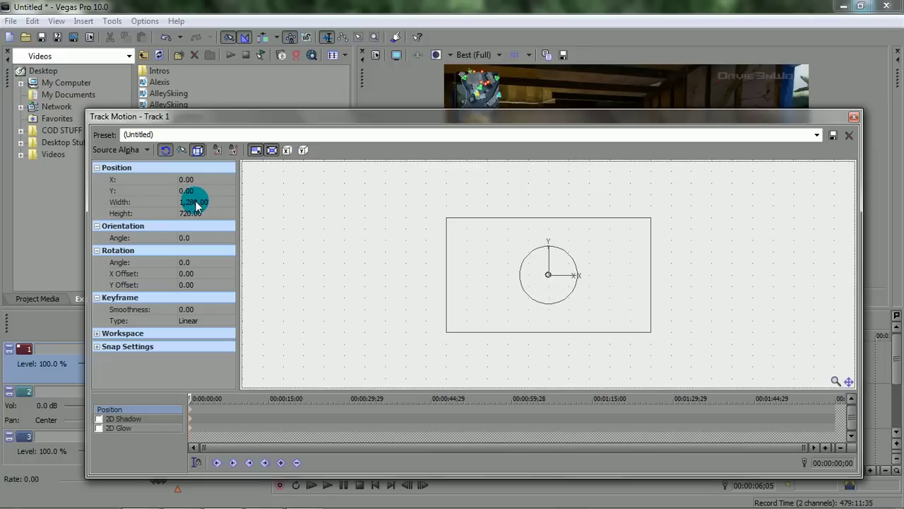
{"action": "type", "text": "5"}
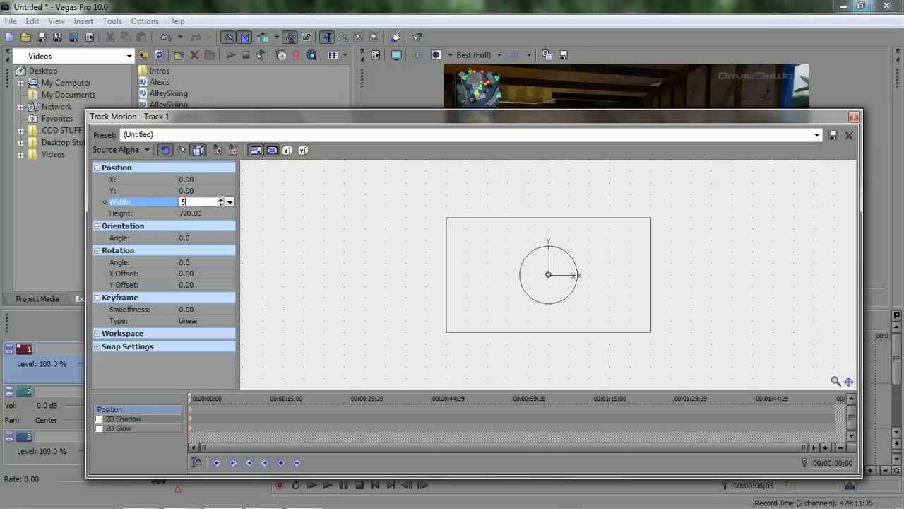
{"action": "type", "text": "00"}
{"action": "key", "text": "Return"}
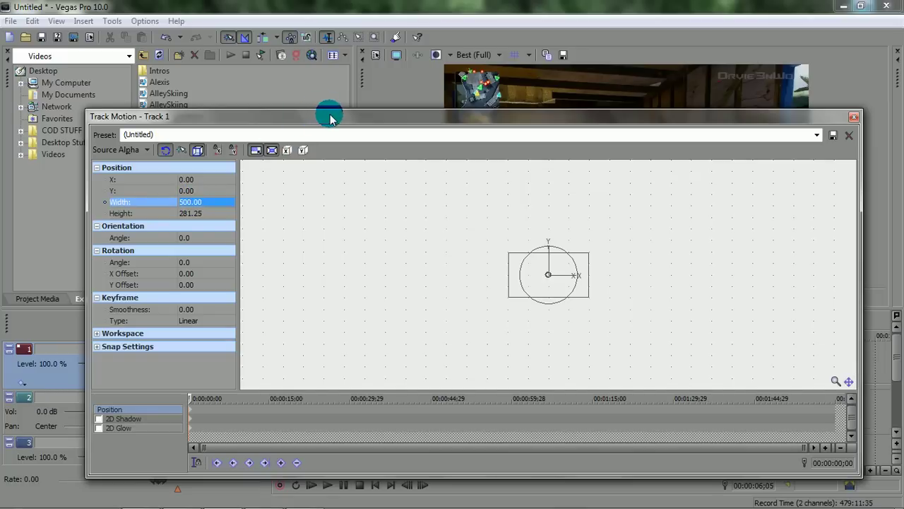
{"action": "left_click_drag", "start_coordinate": [329, 114], "coordinate": [374, 301]}
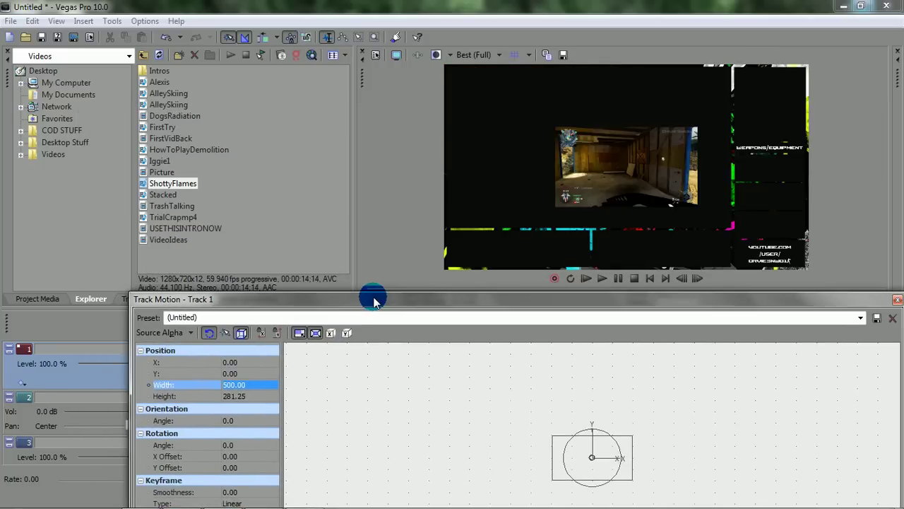
{"action": "left_click", "coordinate": [235, 391]}
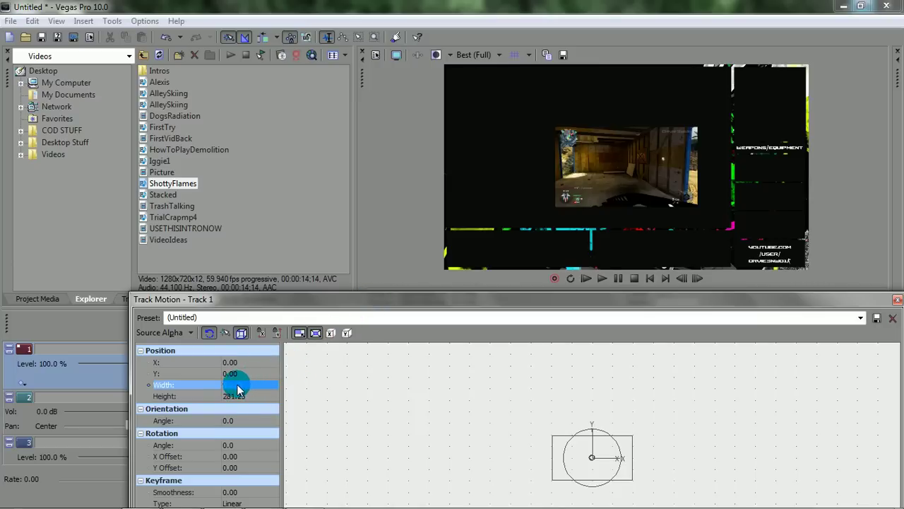
{"action": "double_click", "coordinate": [236, 384]}
{"action": "type", "text": "90"}
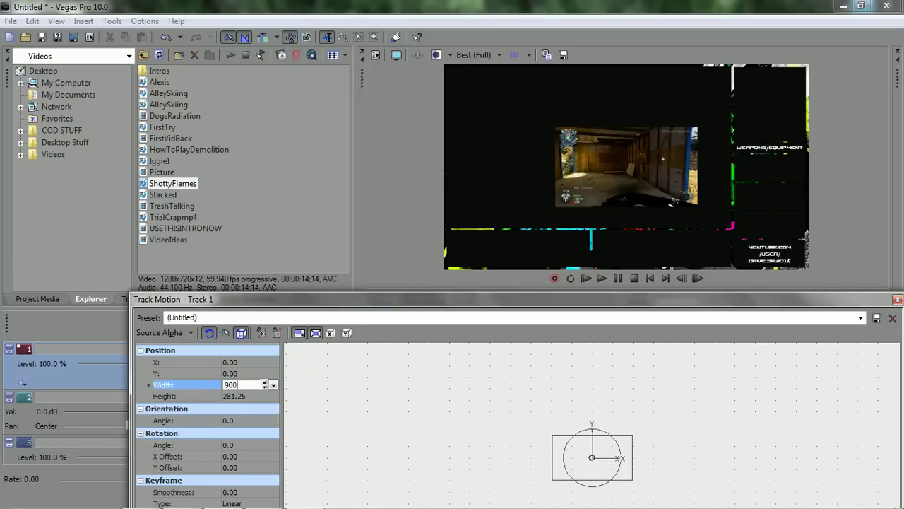
{"action": "type", "text": "0"}
{"action": "key", "text": "Return"}
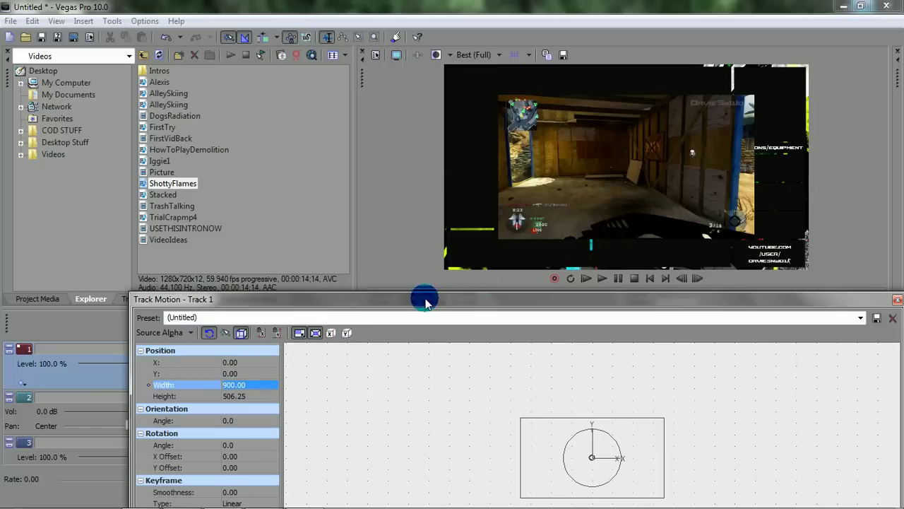
{"action": "left_click_drag", "start_coordinate": [426, 300], "coordinate": [411, 283]}
Set the gameplay frame's X position to 50 and Y position to 50.
{"action": "double_click", "coordinate": [218, 344]}
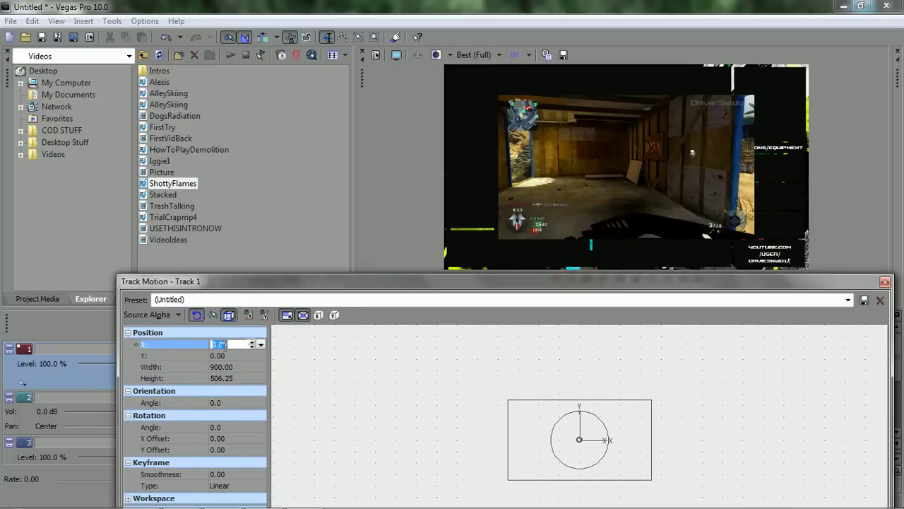
{"action": "left_click_drag", "start_coordinate": [224, 345], "coordinate": [224, 359]}
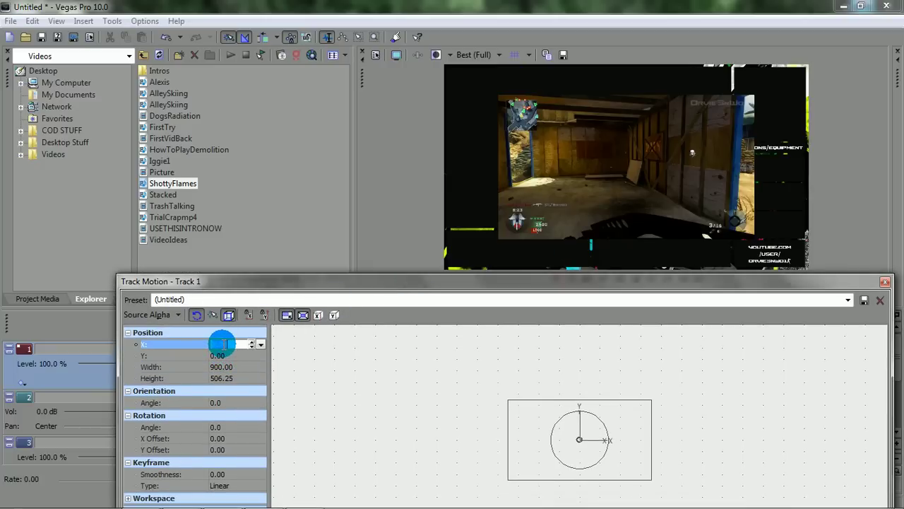
{"action": "type", "text": "5"}
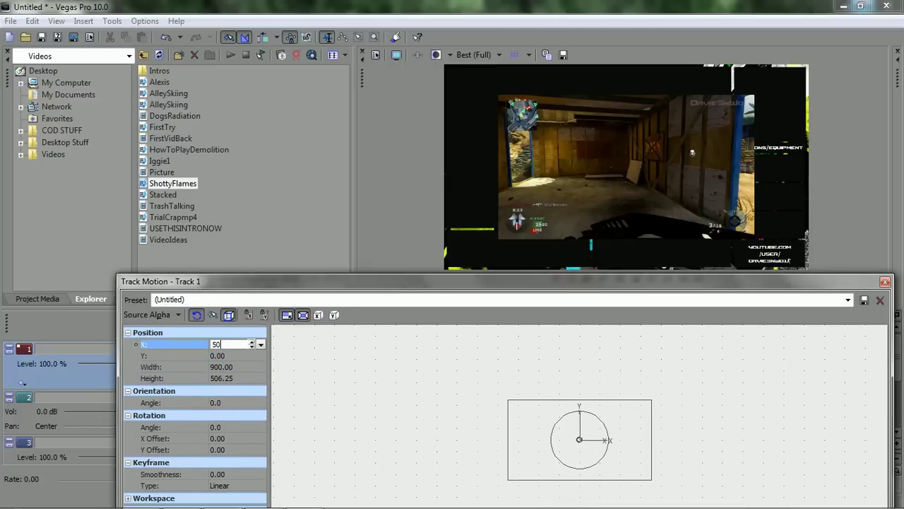
{"action": "type", "text": "0"}
{"action": "left_click", "coordinate": [222, 345]}
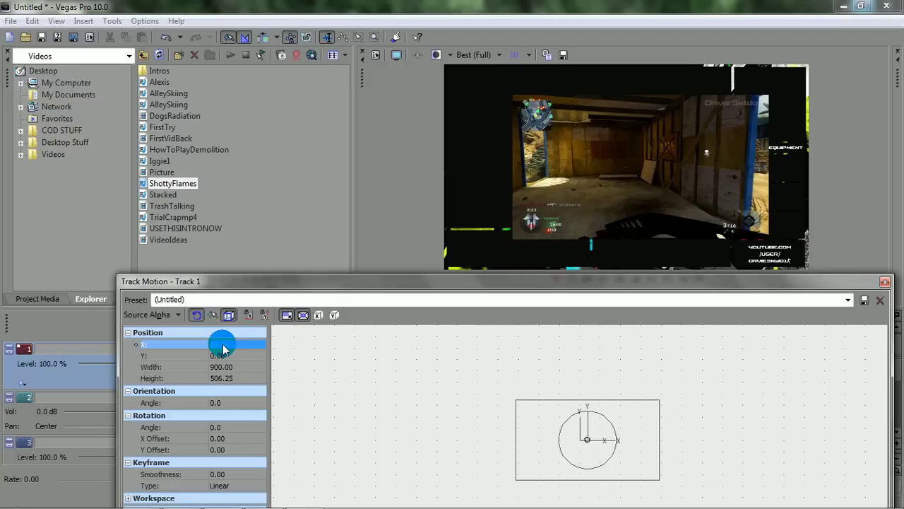
{"action": "left_click", "coordinate": [220, 355]}
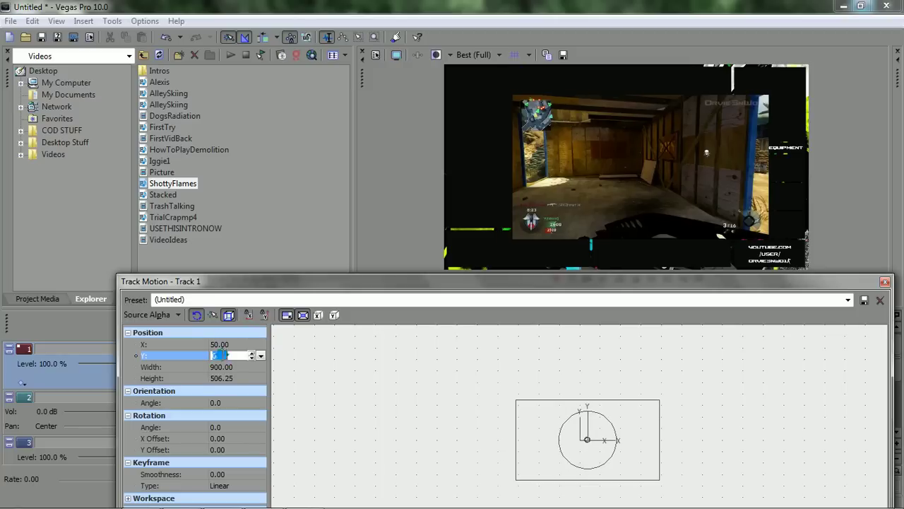
{"action": "type", "text": "50"}
{"action": "left_click", "coordinate": [221, 354]}
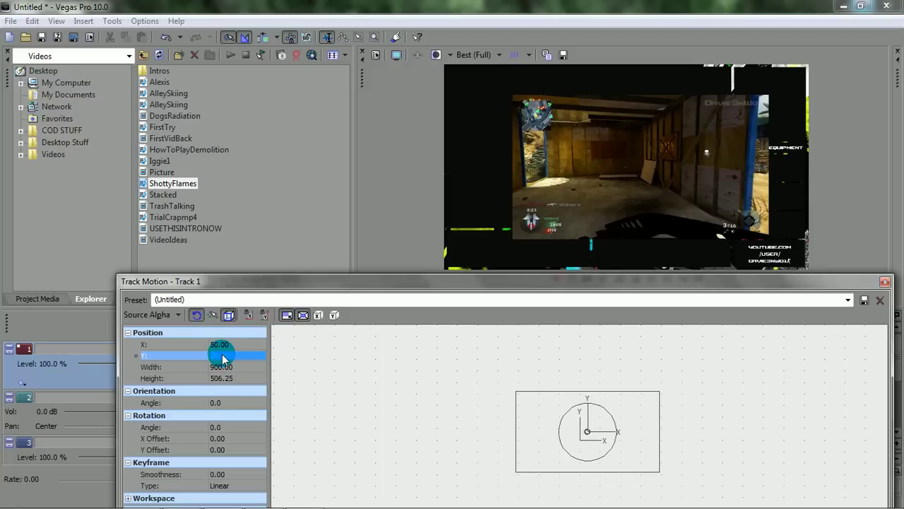
{"action": "left_click", "coordinate": [219, 353]}
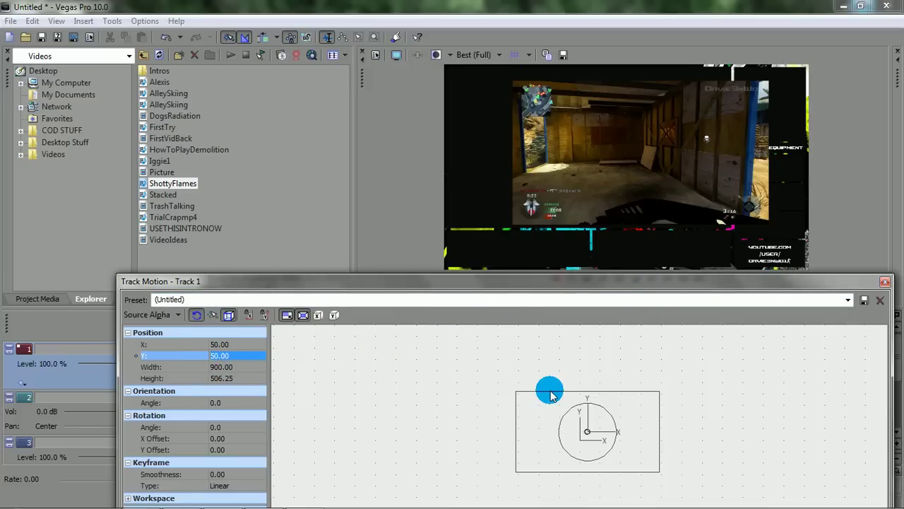
Nudge the frame toward the upper-left, then apply the saved Gameplay motion preset.
{"action": "left_click", "coordinate": [571, 427]}
{"action": "left_click_drag", "start_coordinate": [571, 428], "coordinate": [541, 422]}
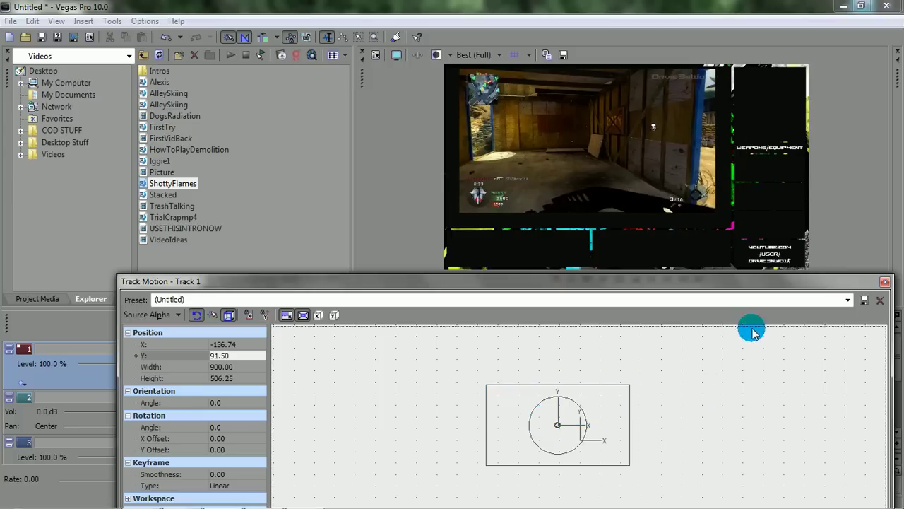
{"action": "left_click", "coordinate": [848, 300]}
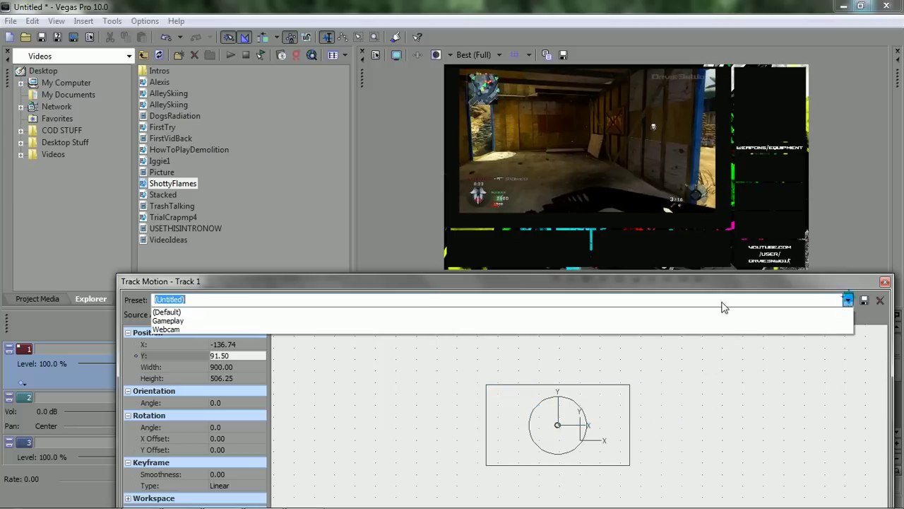
{"action": "left_click", "coordinate": [223, 320]}
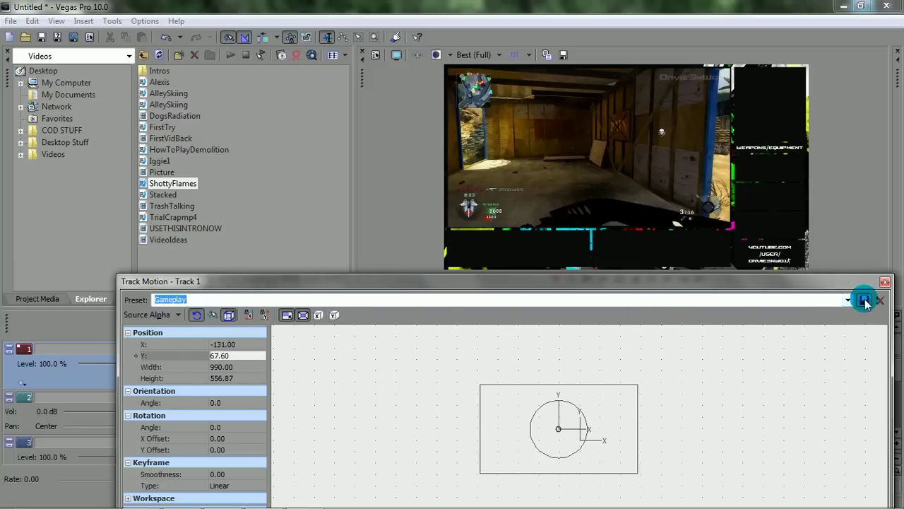
Close the Track Motion window to view the resized gameplay in the preview.
{"action": "left_click", "coordinate": [885, 282]}
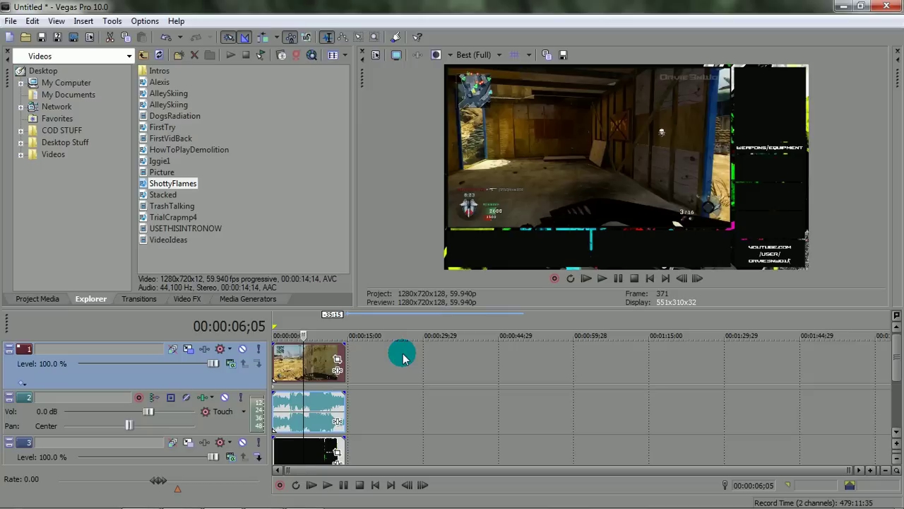
Minimize Vegas and the browser, play the testing video full screen, then close the player.
{"action": "left_click", "coordinate": [842, 6]}
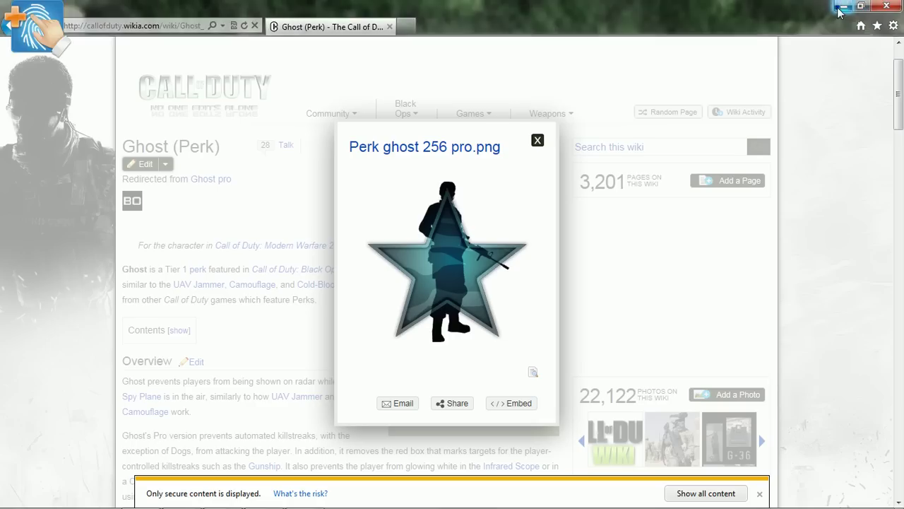
{"action": "left_click", "coordinate": [842, 6]}
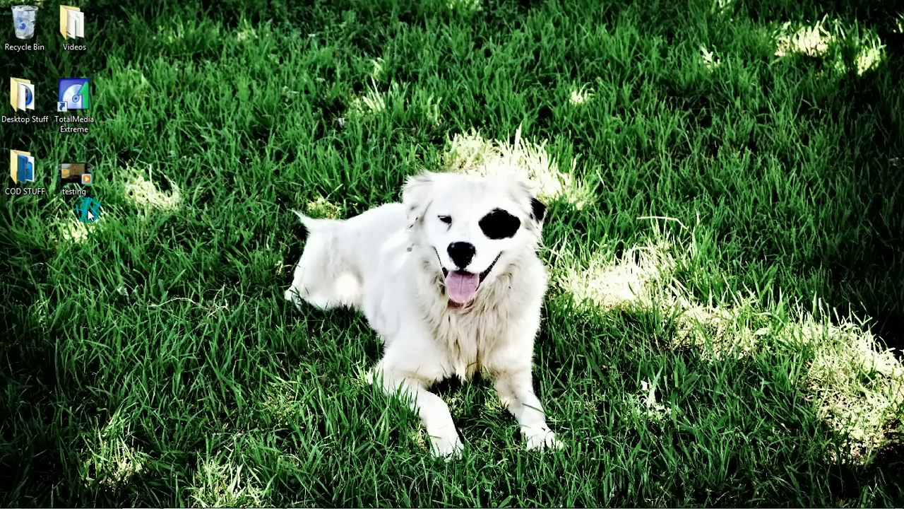
{"action": "double_click", "coordinate": [74, 174]}
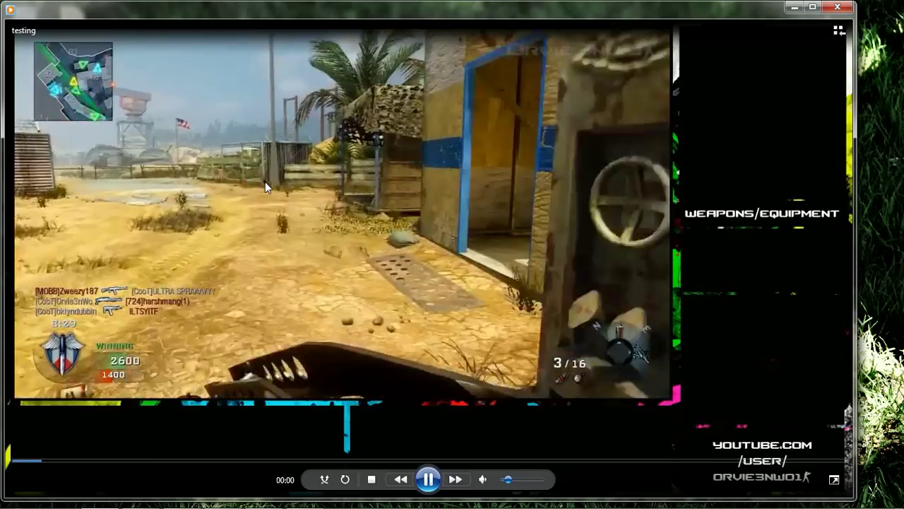
{"action": "double_click", "coordinate": [262, 185]}
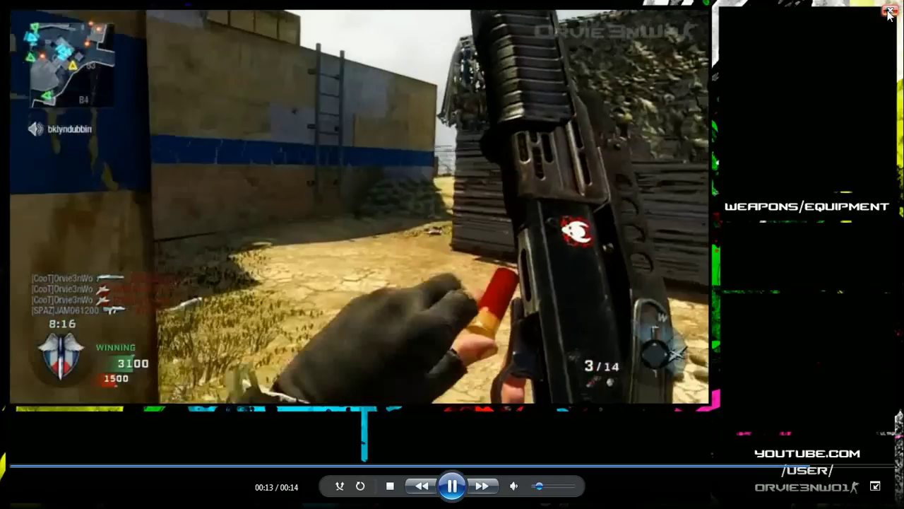
{"action": "left_click", "coordinate": [888, 15]}
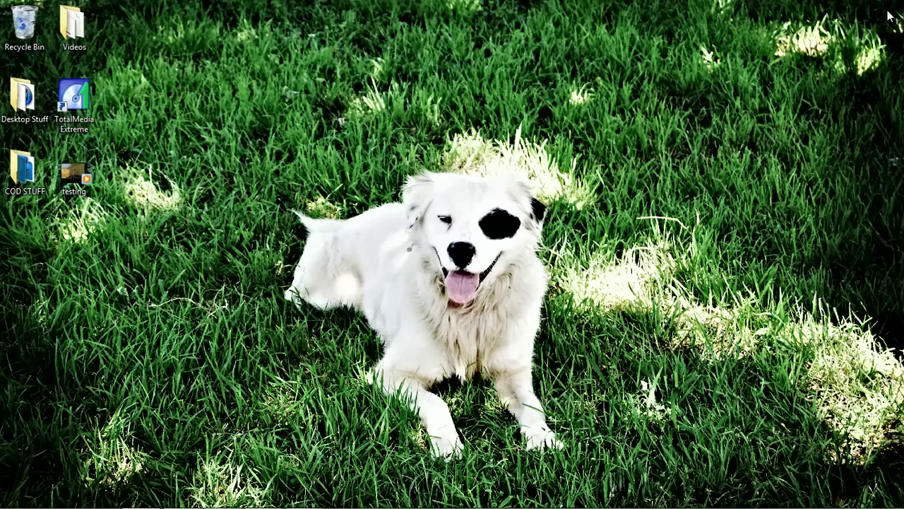